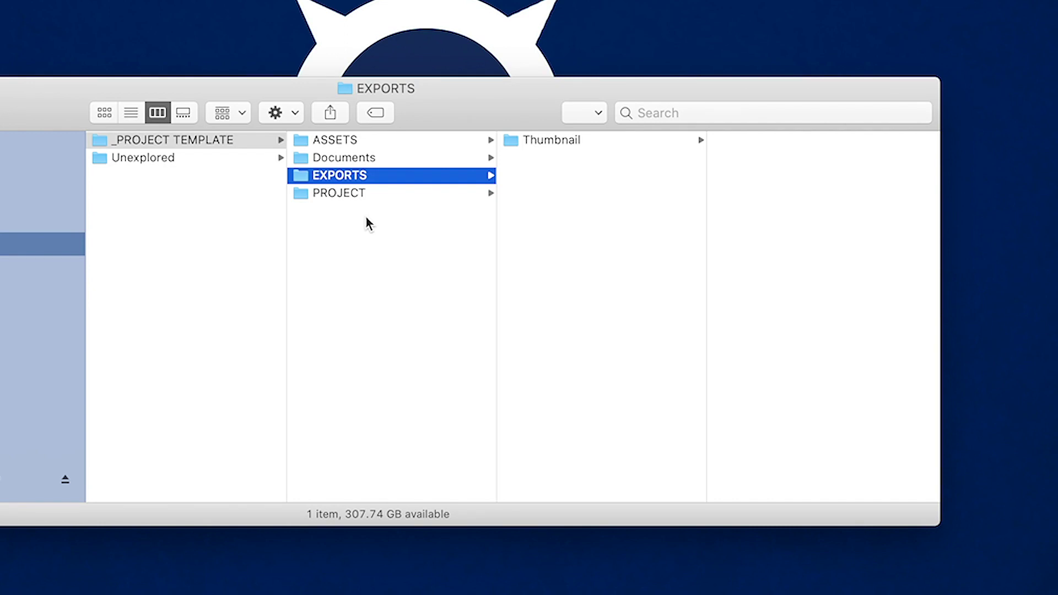
Look through the _PROJECT TEMPLATE folder's main subfolders, including the Premiere project file in PROJECT and the Thumbnail folder in EXPORTS.
left_click(189, 140)
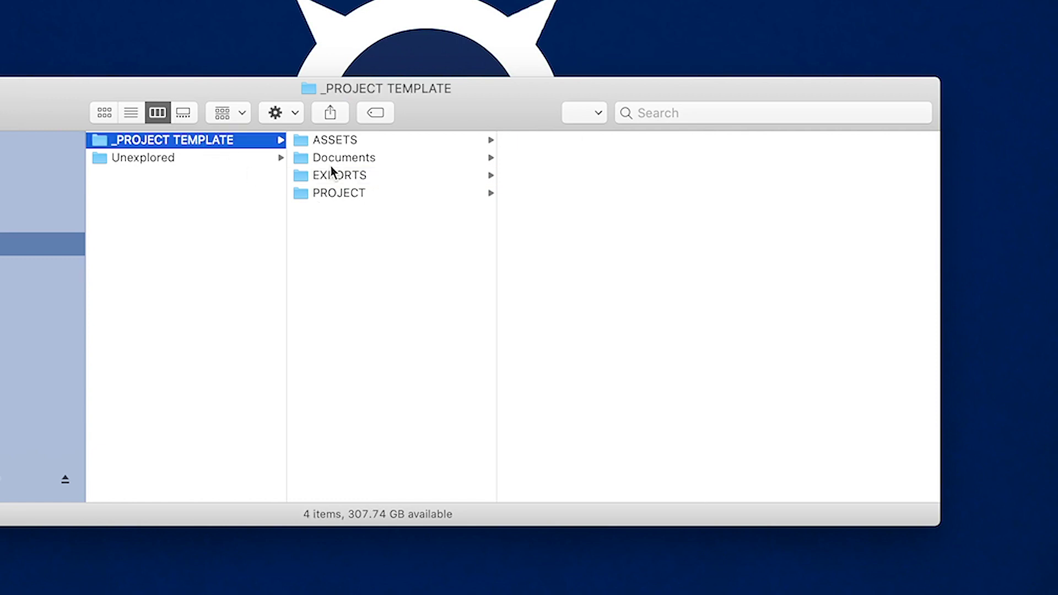
left_click(328, 191)
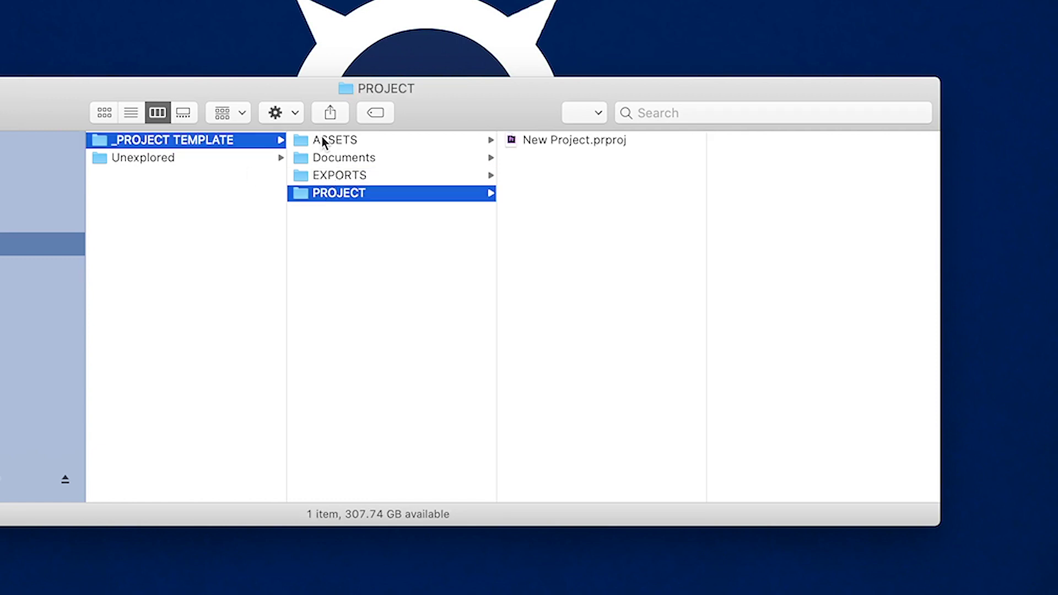
left_click(322, 137)
left_click(325, 177)
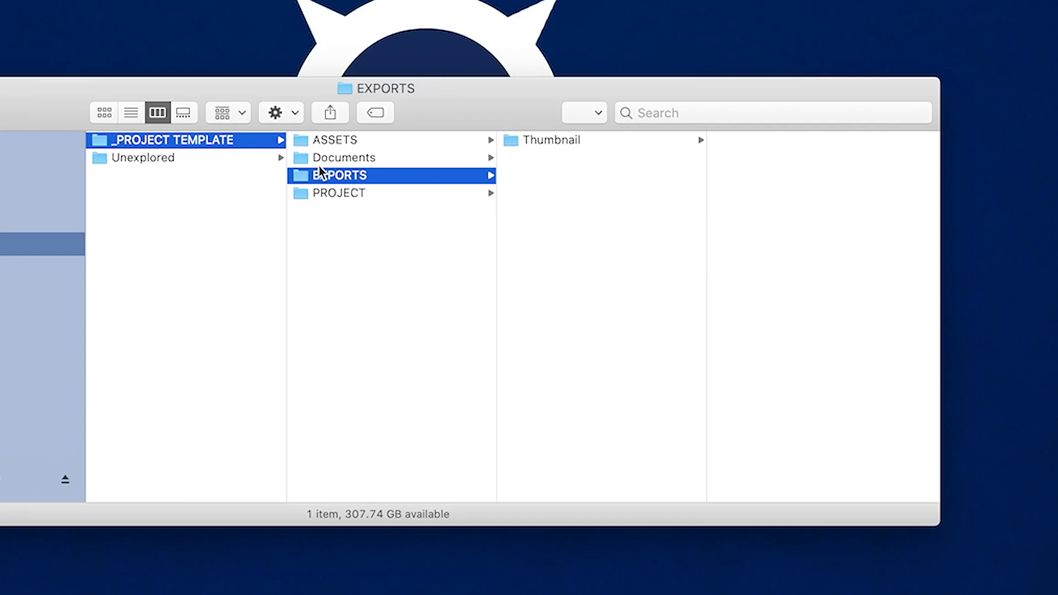
left_click(335, 159)
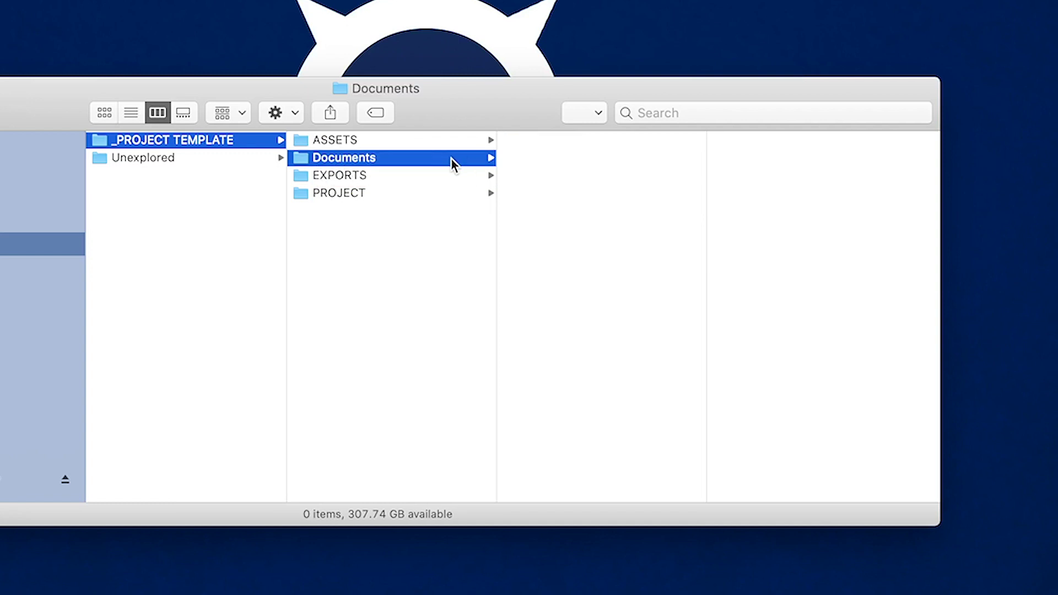
left_click(326, 193)
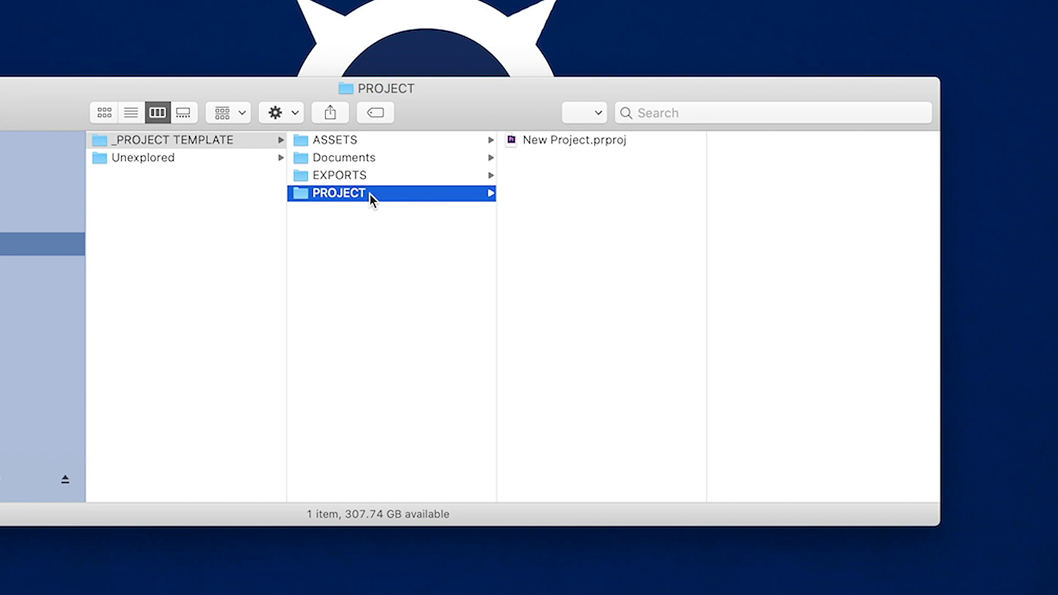
left_click(547, 139)
left_click(411, 180)
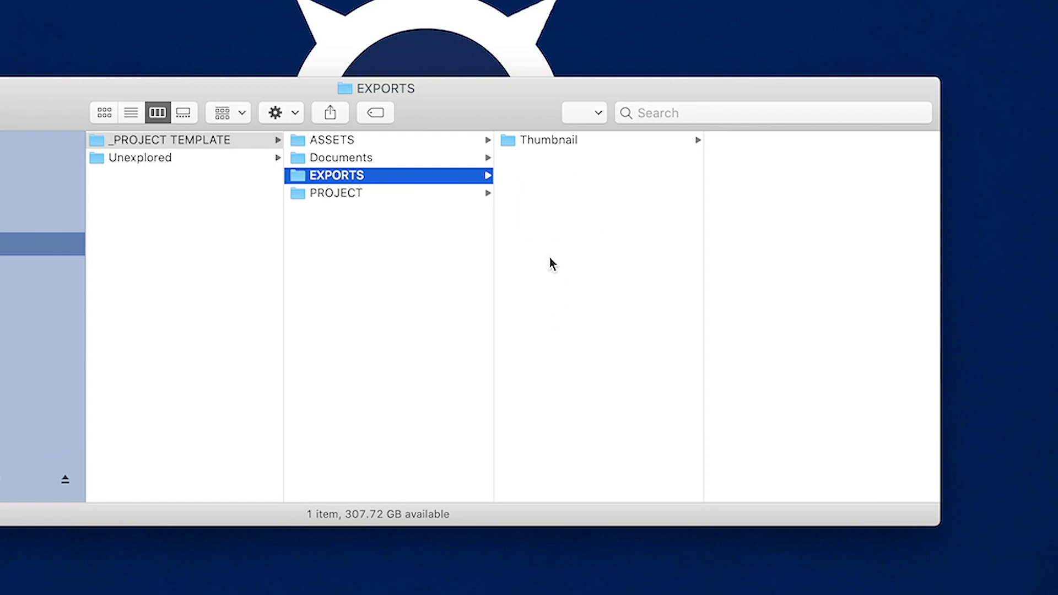
left_click(538, 139)
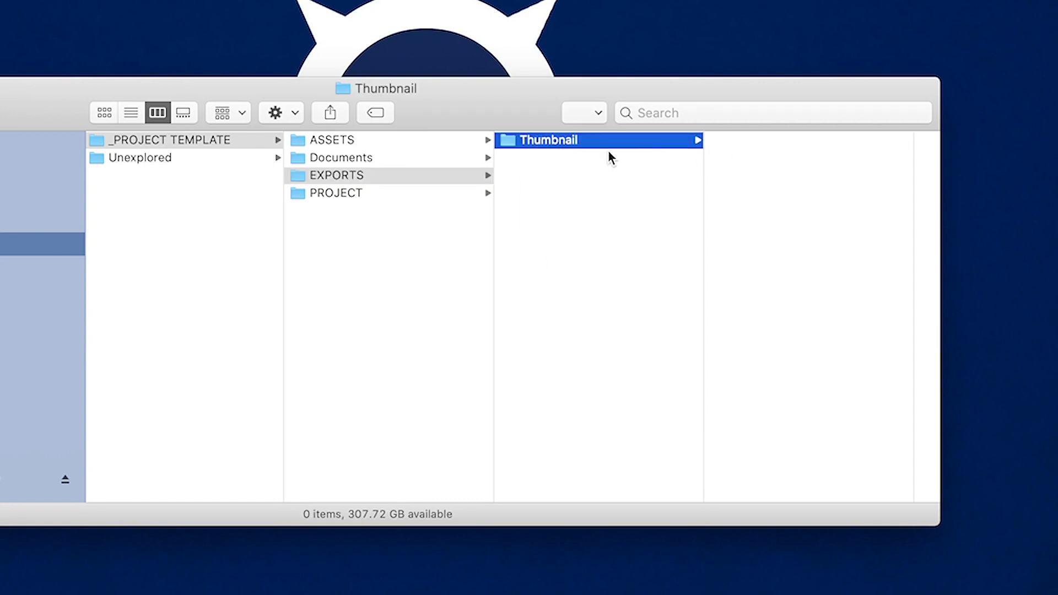
key("Left")
Look through the template's ASSETS subfolders, from Footage Shot and Footage Stock down to Sound Effects, Stills and Subtitles.
left_click(384, 144)
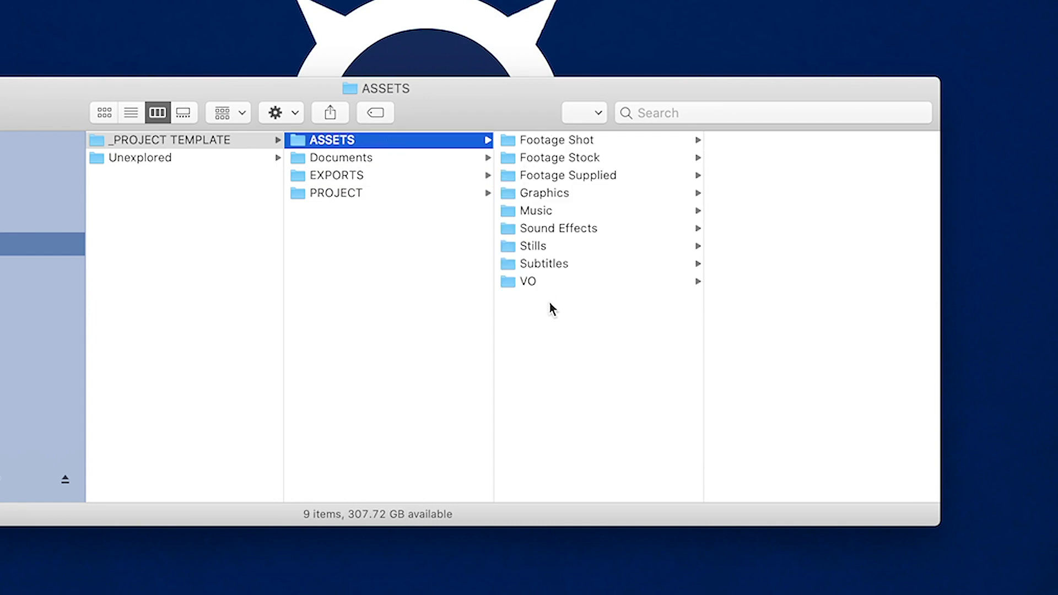
left_click(573, 143)
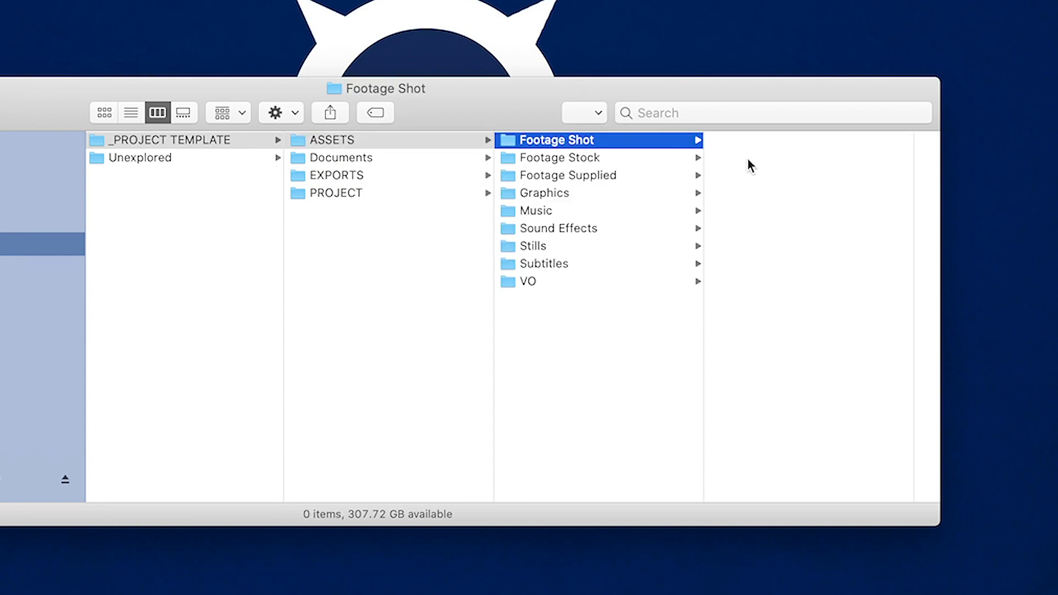
left_click(559, 156)
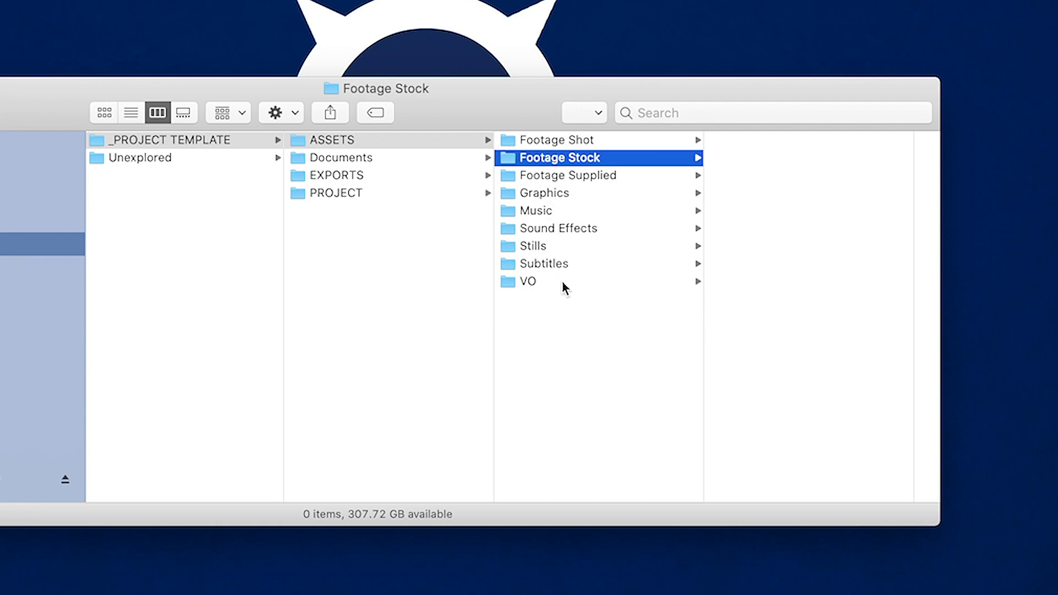
key("Down")
key("Down")
key("Down")
key("Down")
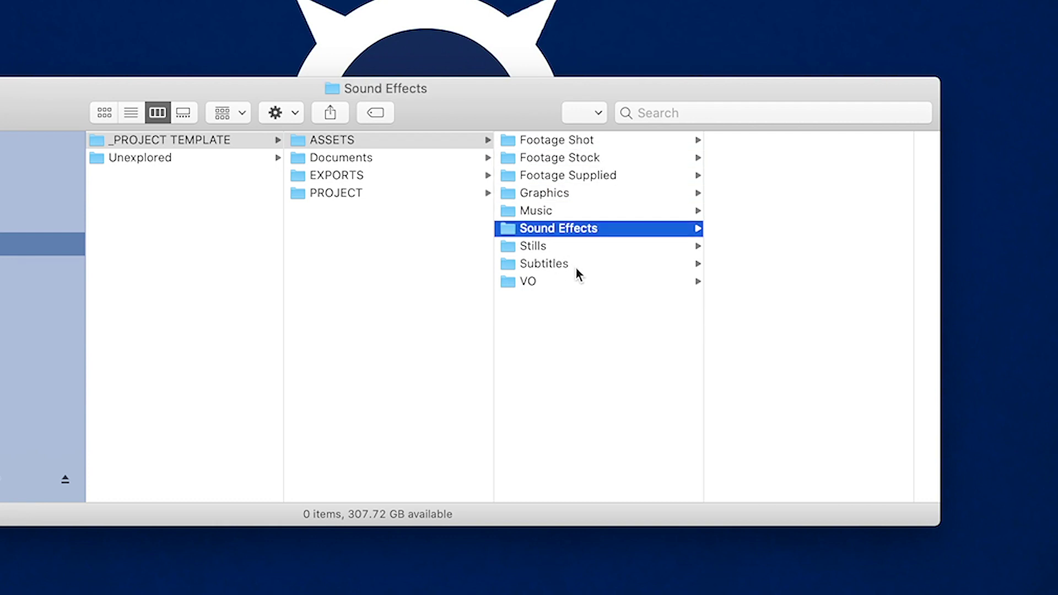
key("Down")
key("Down")
key("Left")
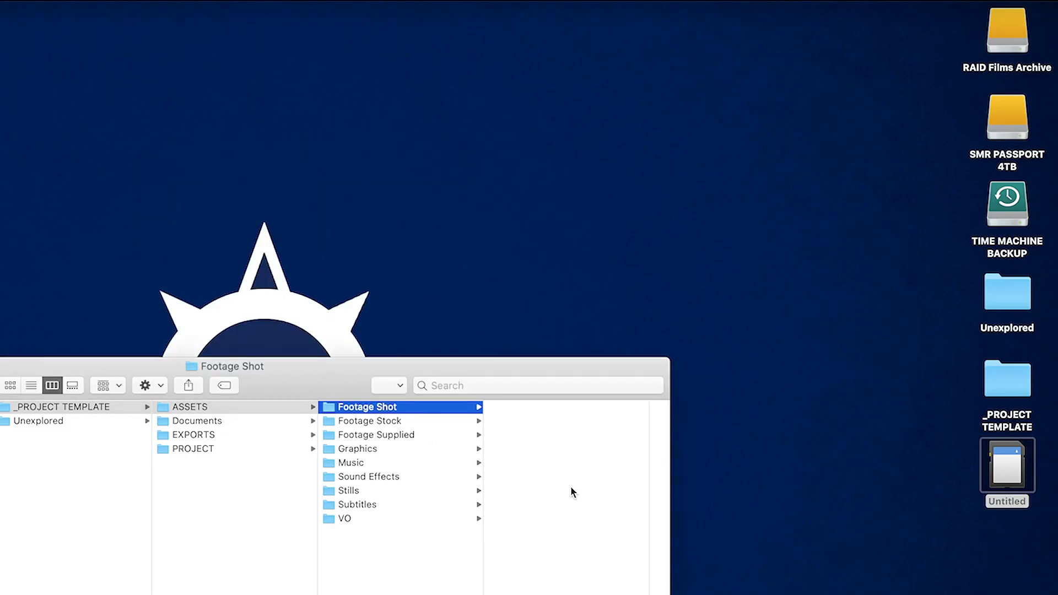
Open the Untitled memory card in its own window and browse through private and M4ROOT to the CLIP folder.
double_click(1020, 473)
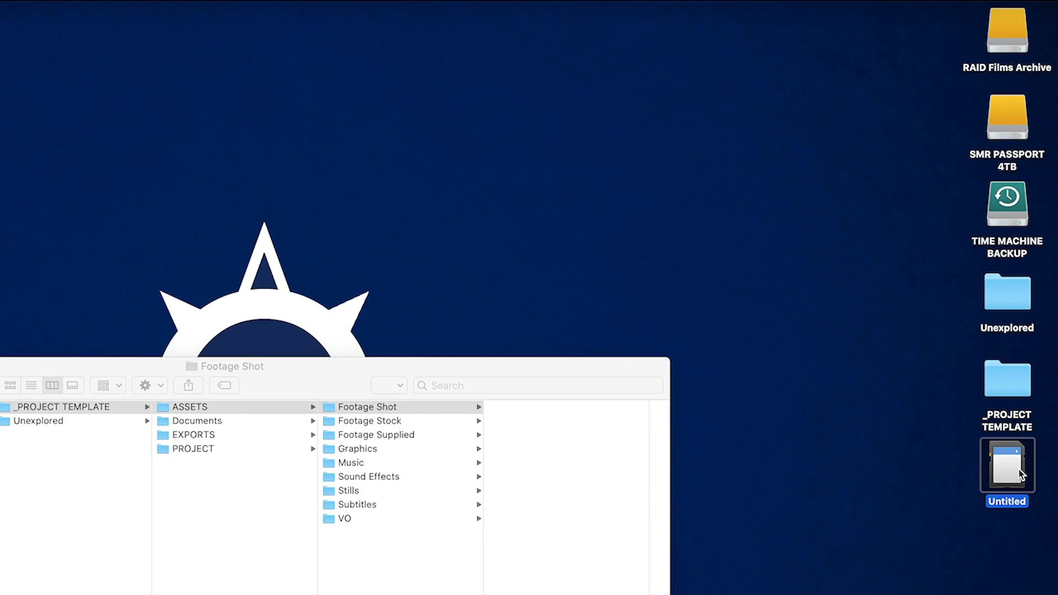
left_click_drag(456, 360, 643, 323)
left_click(113, 79)
key("Right")
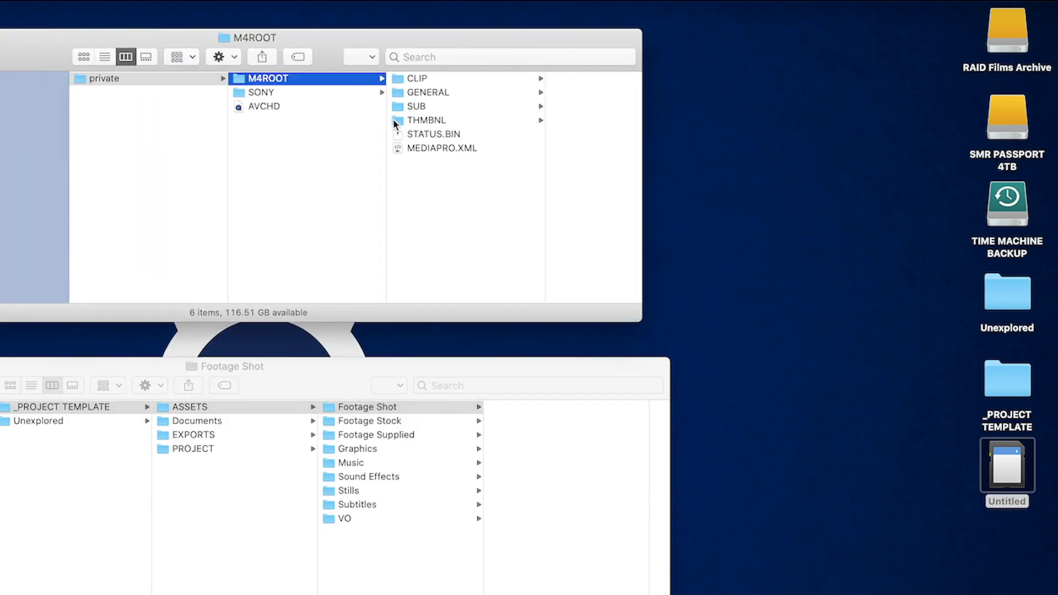
key("Right")
Copy clips C0001.MP4 to C0021.MP4 from the card's CLIP folder into the project template's Footage Shot folder.
left_click(512, 81)
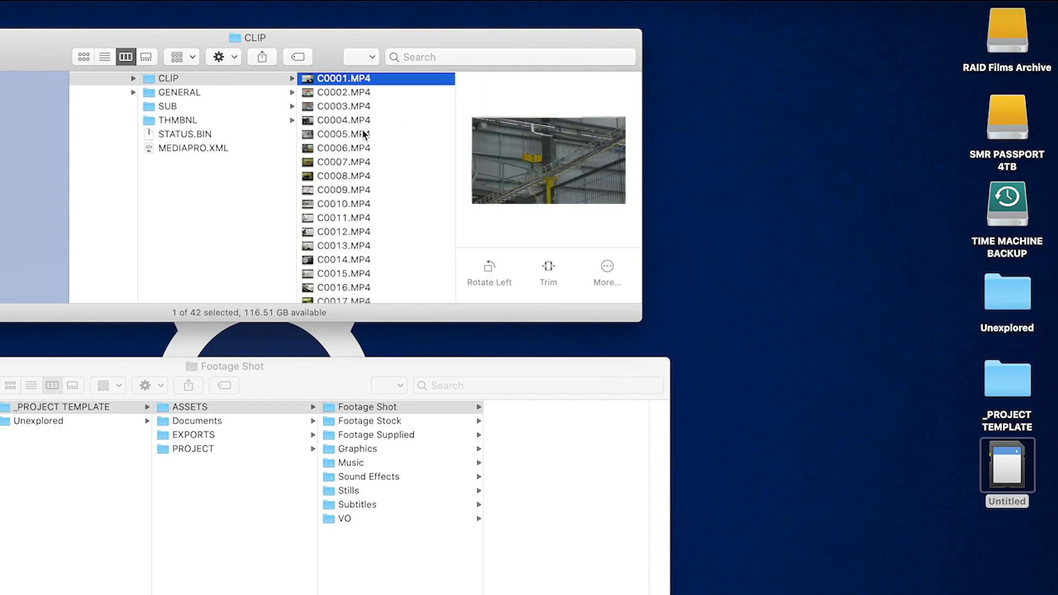
scroll(364, 140, "down", 5)
scroll(364, 141, "up", 1)
left_click(332, 233, "shift")
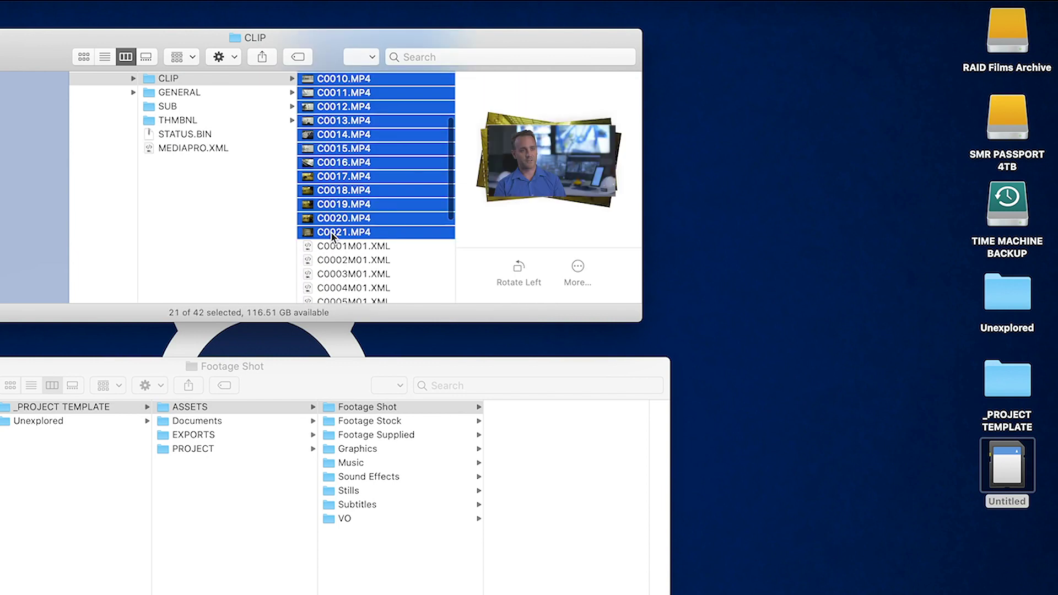
left_click_drag(333, 231, 595, 513)
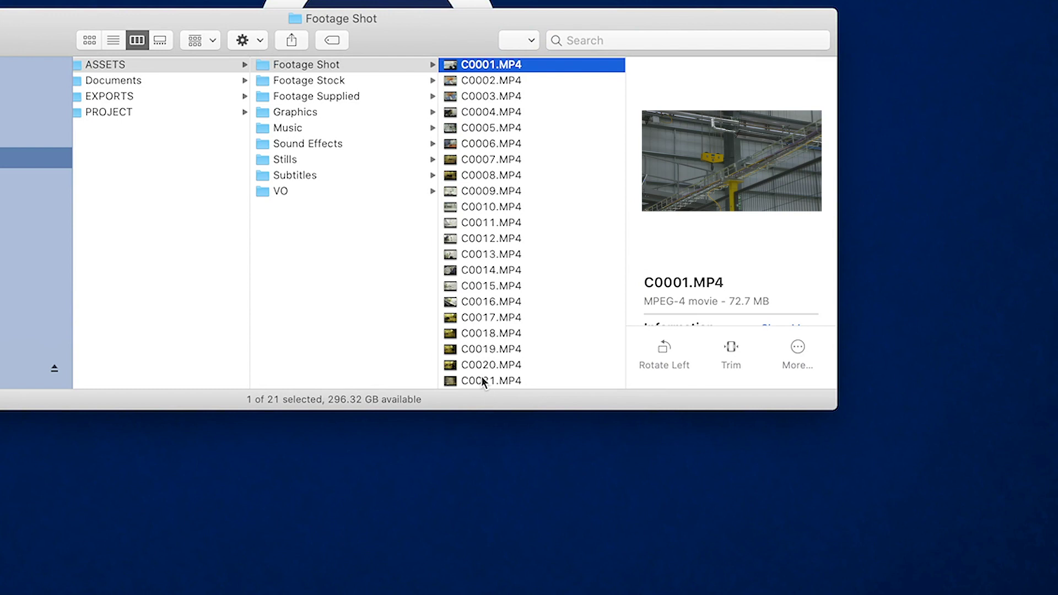
Batch-rename clips C0001.MP4 to C0021.MP4 in Footage Shot with CF Media File Rename v1, and widen the view for the file names.
left_click(482, 381, "shift")
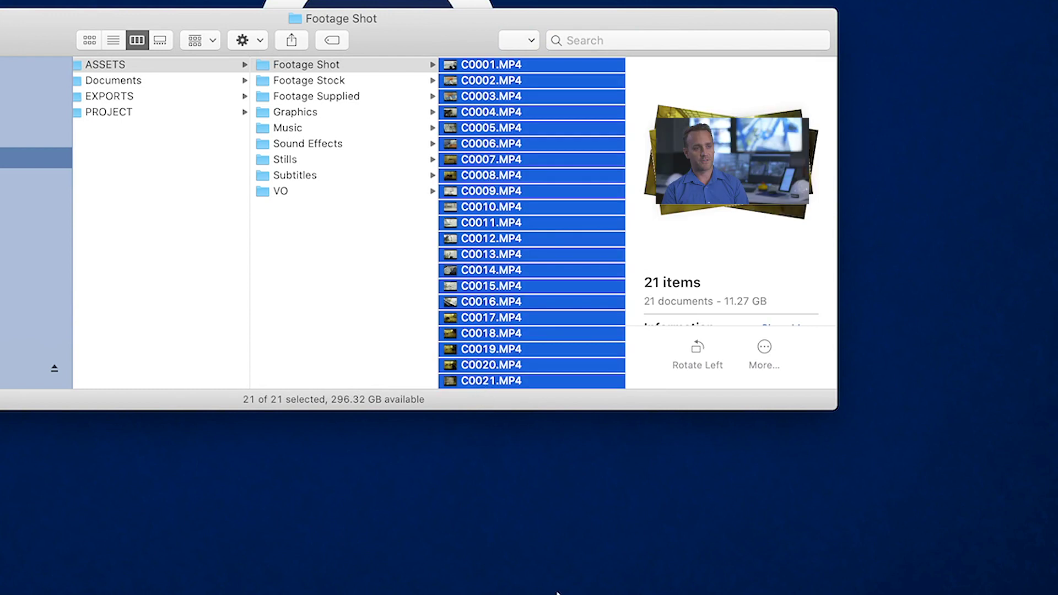
mouse_move(595, 580)
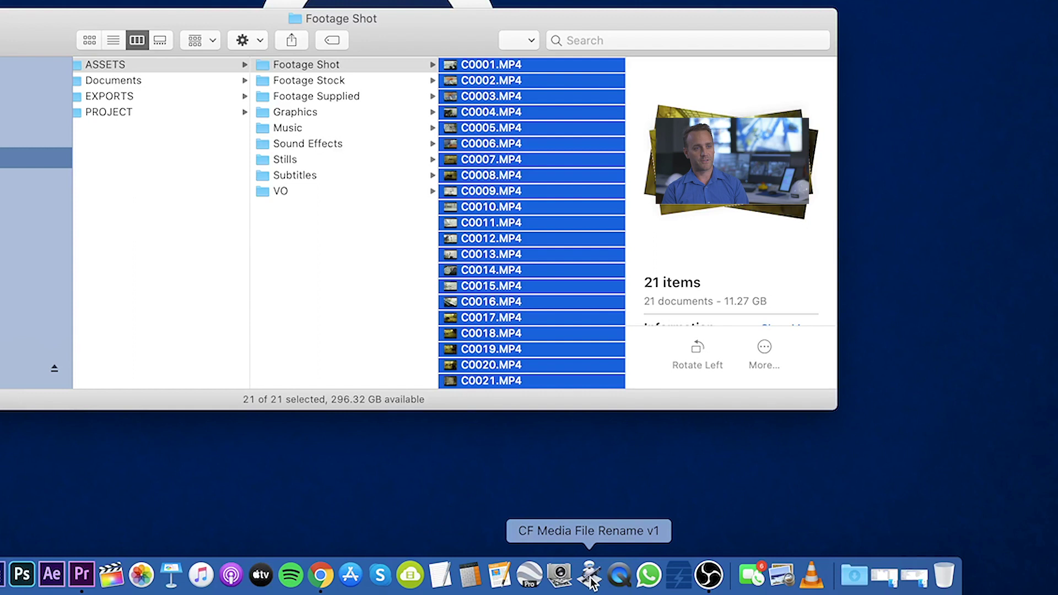
left_click_drag(562, 381, 574, 582)
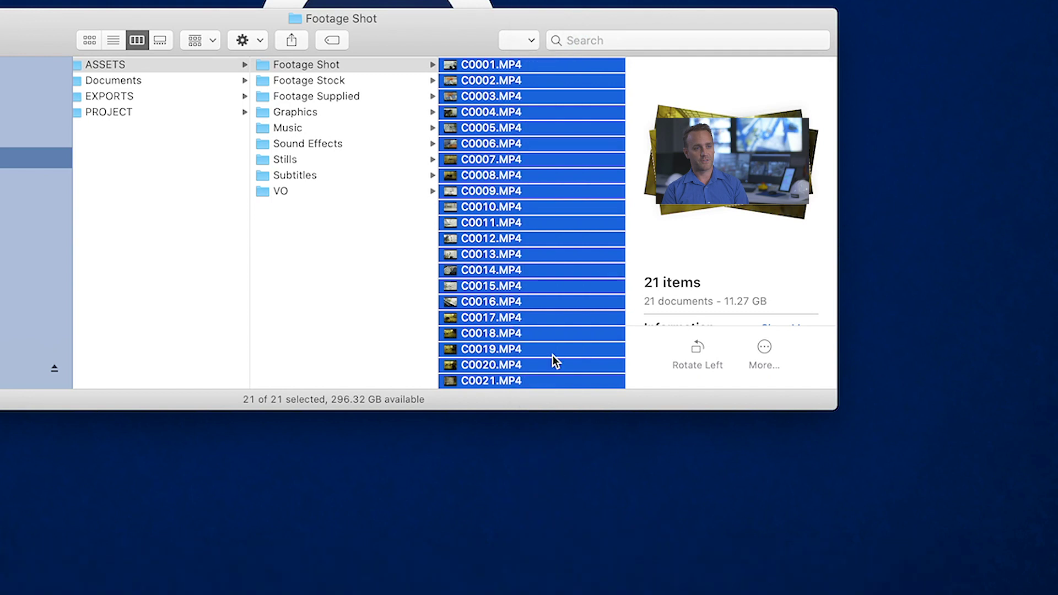
left_click_drag(627, 340, 955, 338)
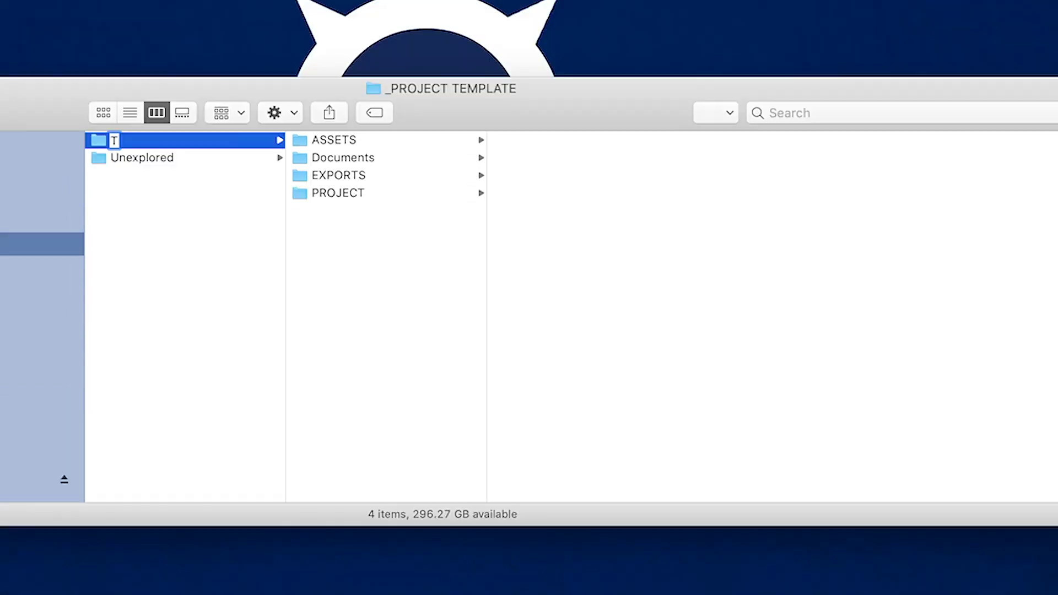
Rename the _PROJECT TEMPLATE folder as Tutorial and the New Project.prproj file in its PROJECT folder as Tutorial.prproj.
type("utorial")
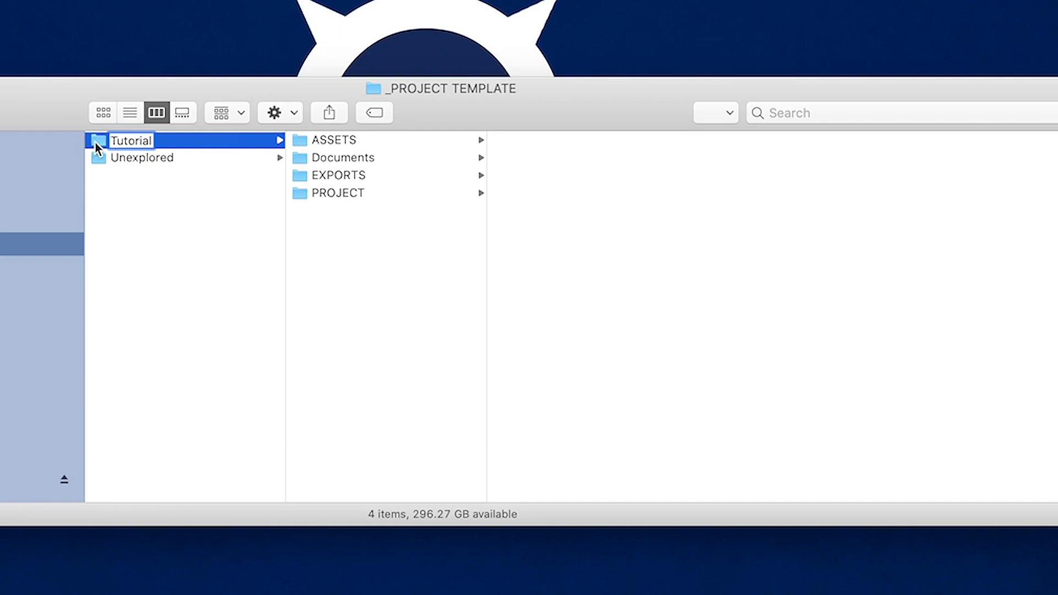
key("Return")
left_click(338, 192)
left_click(537, 145)
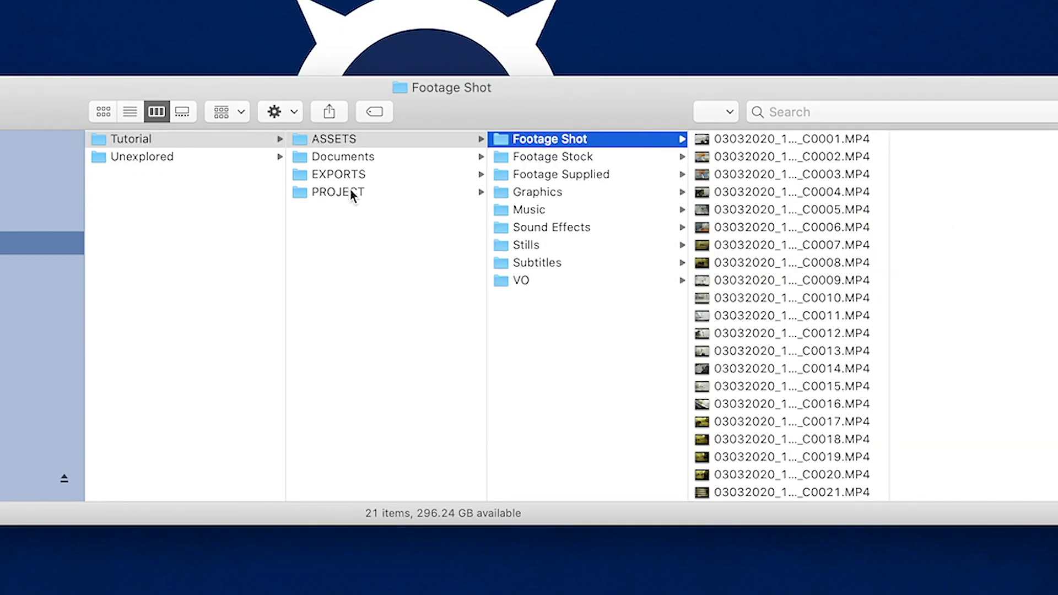
Open Tutorial.prproj from the Tutorial folder's PROJECT subfolder in Premiere Pro.
left_click(351, 190)
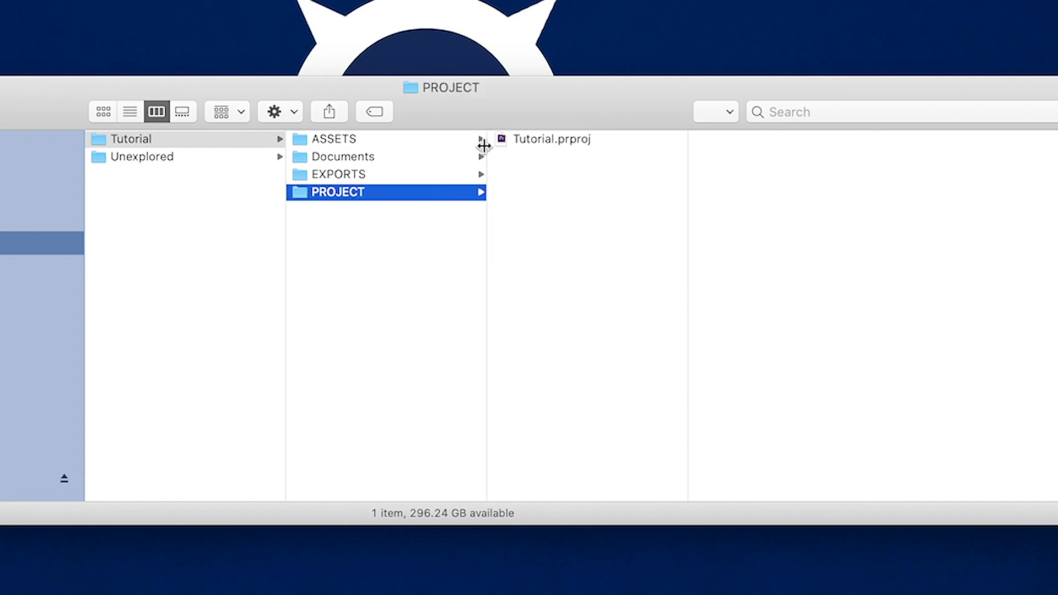
left_click(537, 137)
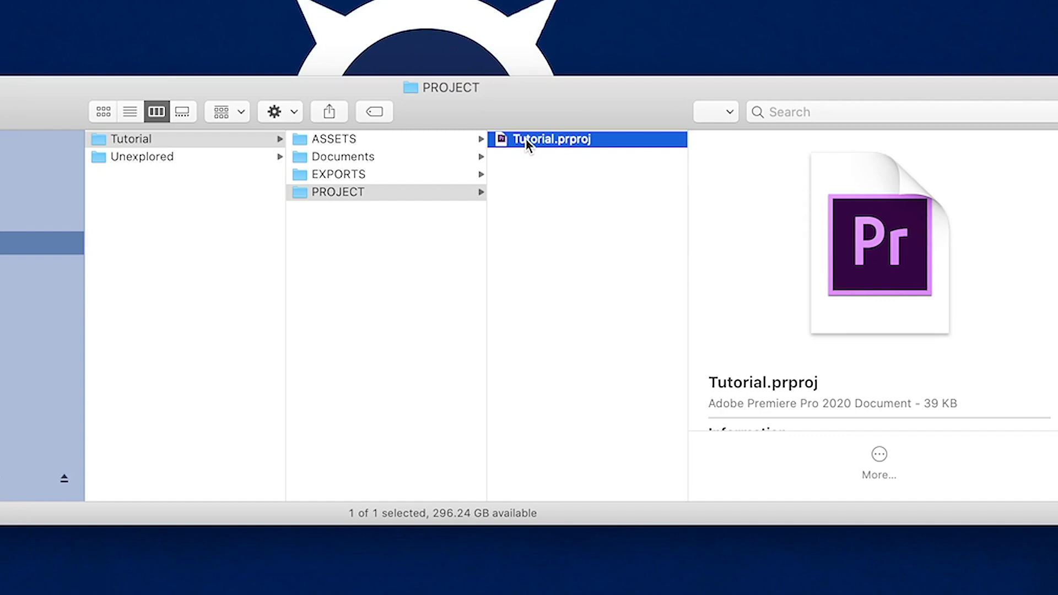
double_click(525, 139)
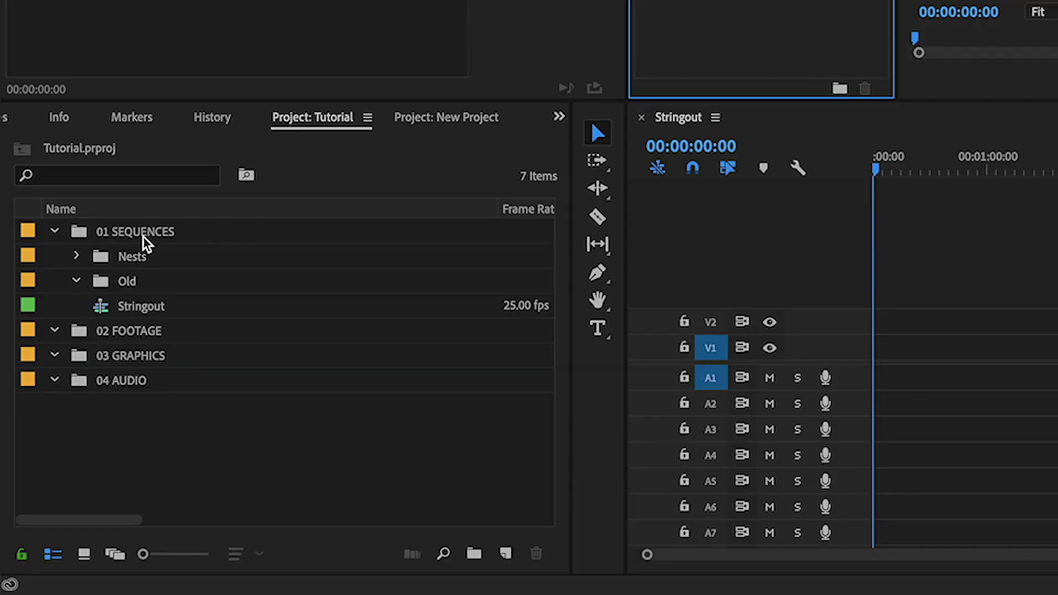
Compare the project's SEQUENCES, FOOTAGE, GRAPHICS and AUDIO bins with the Tutorial folder's ASSETS structure in Finder.
left_click(138, 430)
right_click(157, 431)
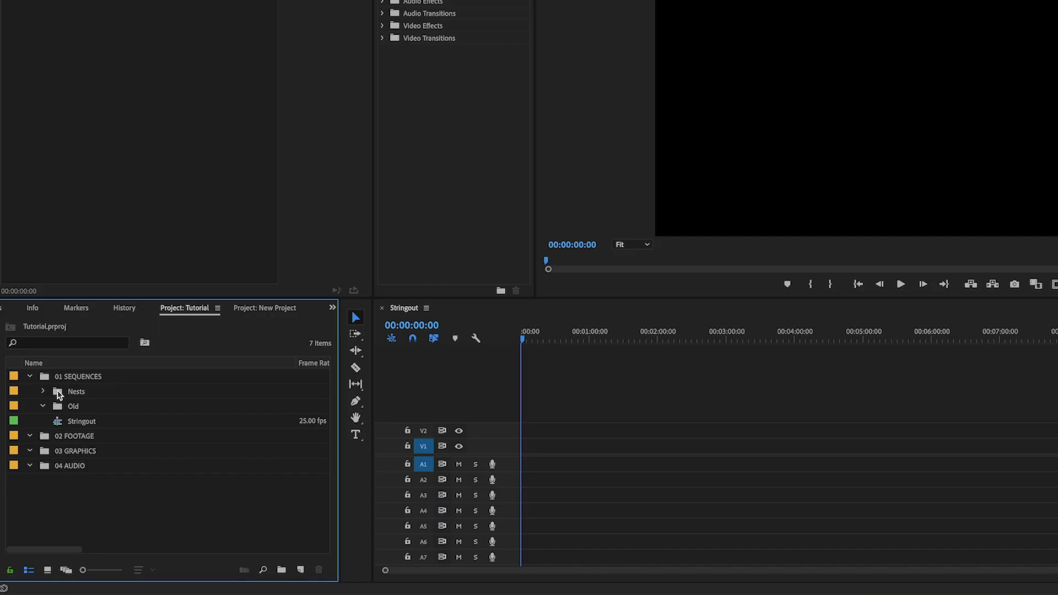
left_click(231, 583)
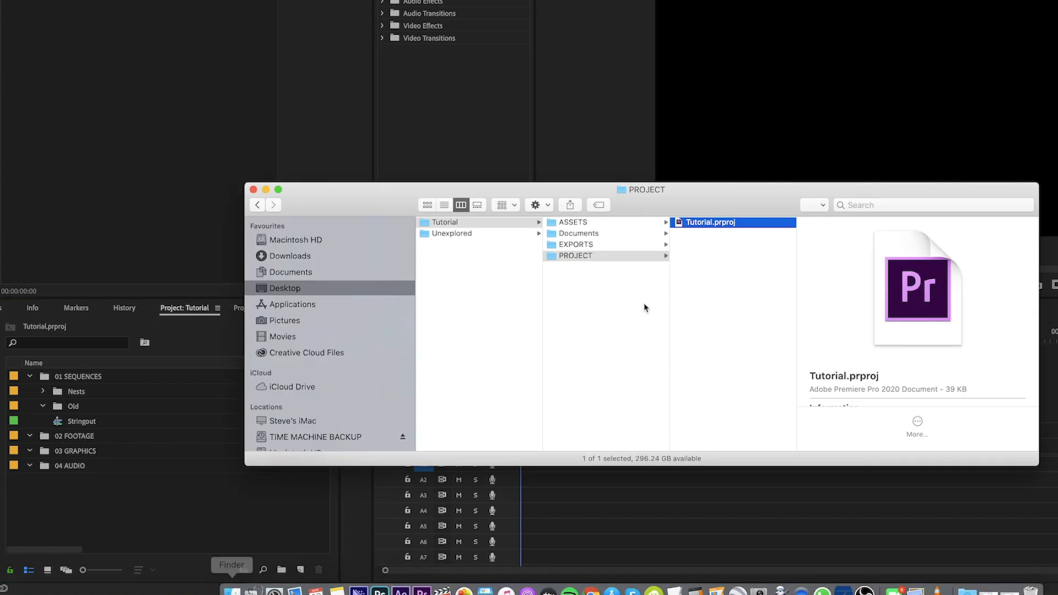
left_click(571, 225)
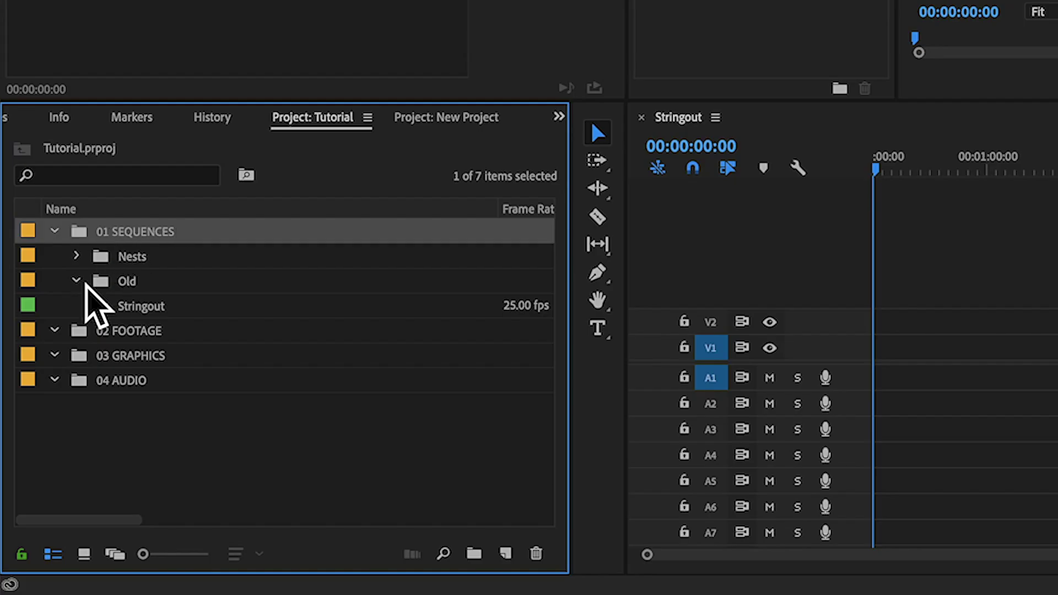
Examine the Stringout sequence and the Nests and Old bins inside 01 SEQUENCES, collapsing the Old bin.
left_click(57, 421)
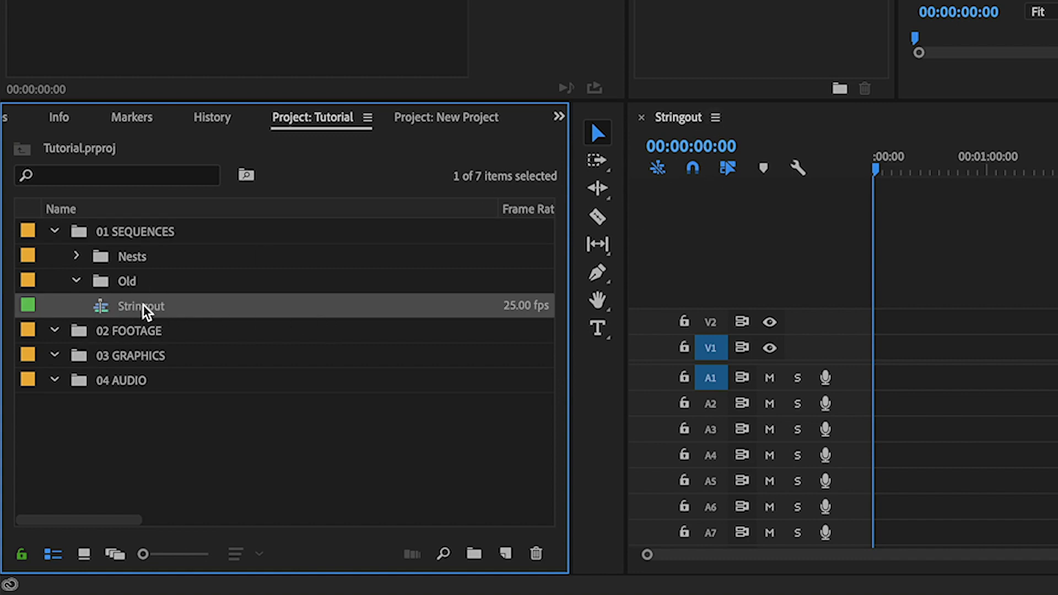
mouse_move(110, 301)
left_click(100, 283)
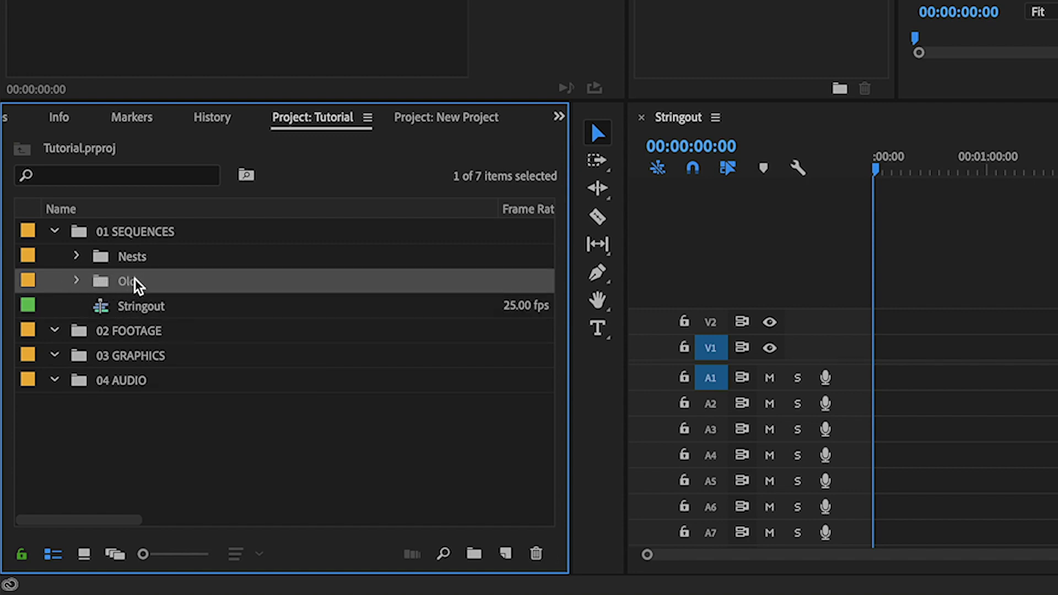
left_click(156, 308)
left_click(105, 264)
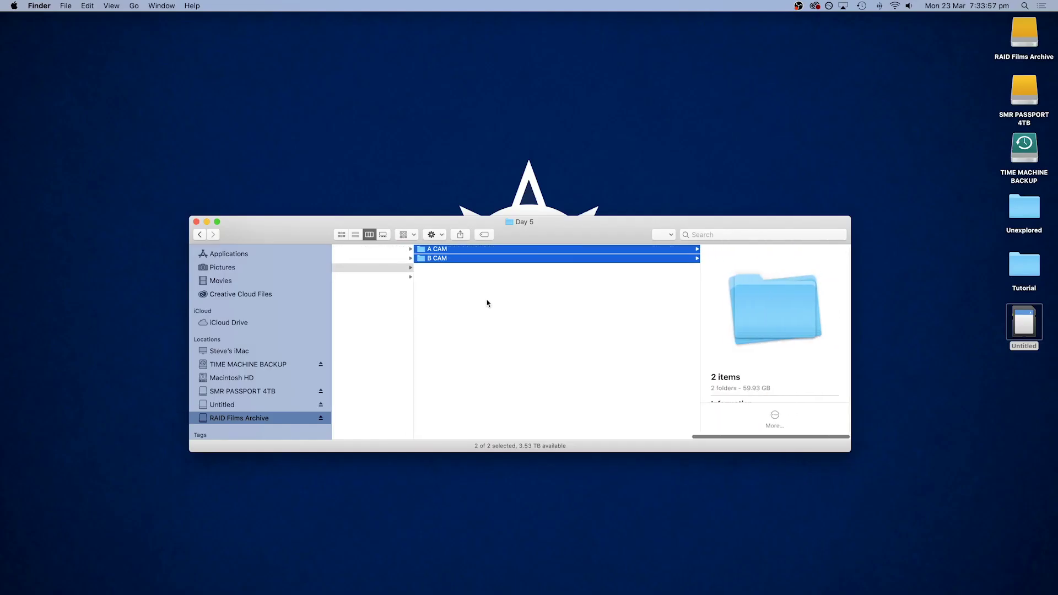
Import the A CAM and B CAM folders from the archive's Day 5 folder into the project's 02 FOOTAGE bin.
left_click(347, 587)
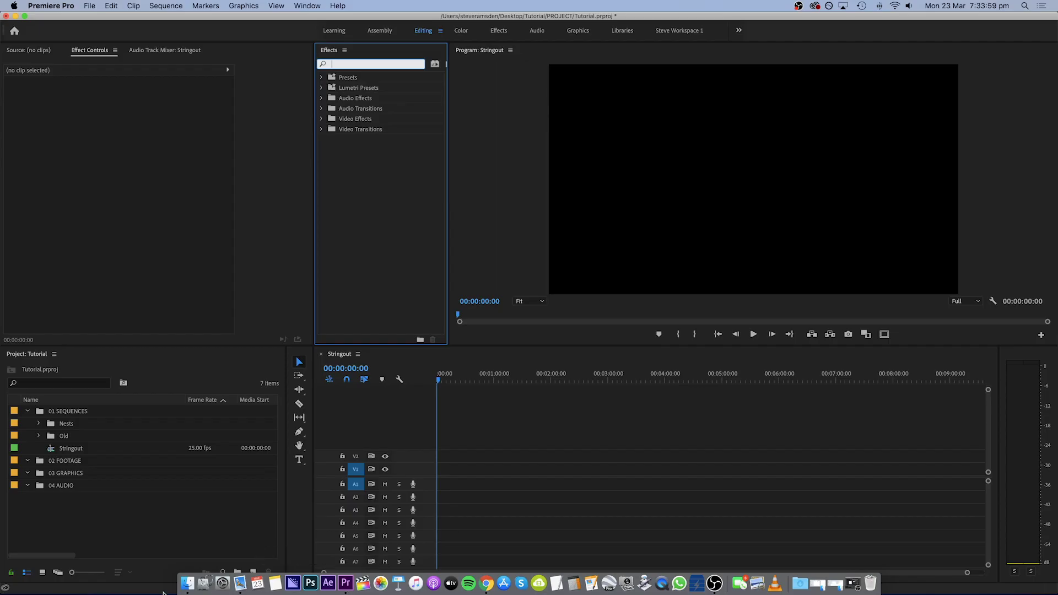
left_click(188, 584)
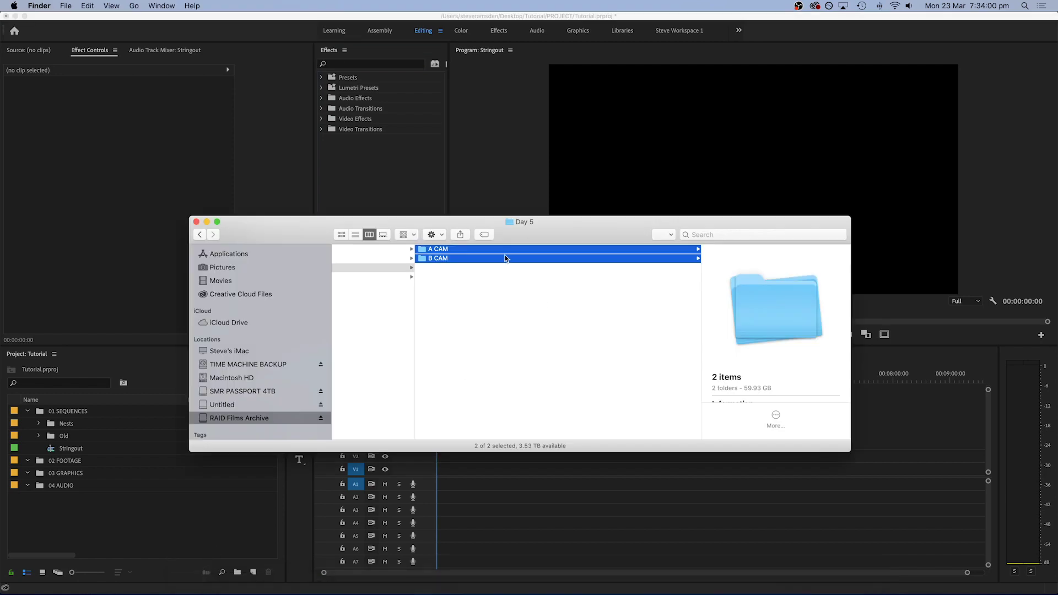
left_click_drag(506, 259, 101, 472)
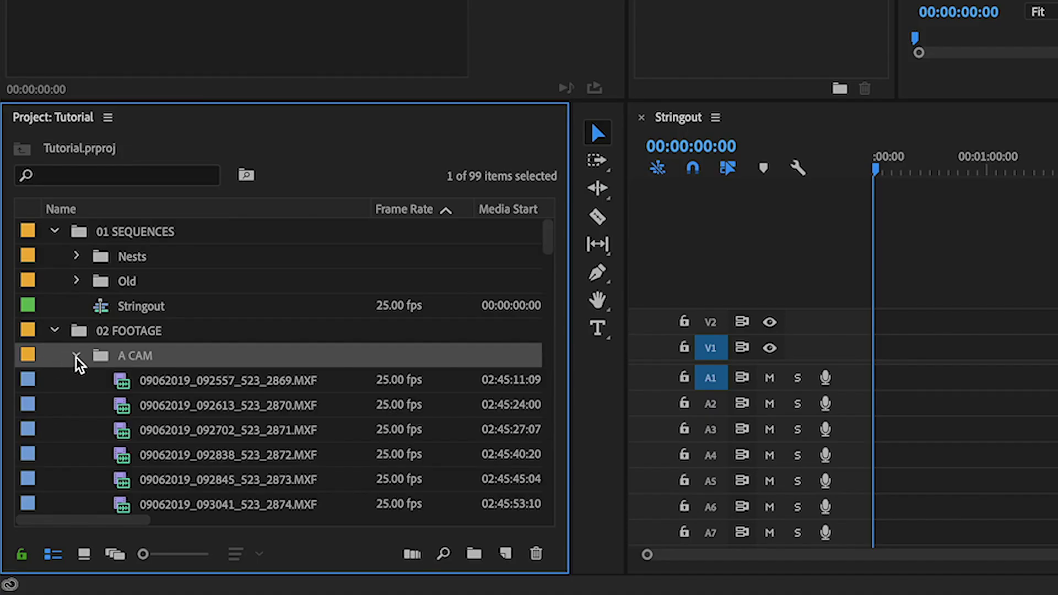
Expand the A CAM and B CAM bins to look through their clips, and select the Stringout sequence.
left_click(39, 475)
left_click(74, 378)
scroll(175, 417, "down", 15)
scroll(176, 417, "up", 15)
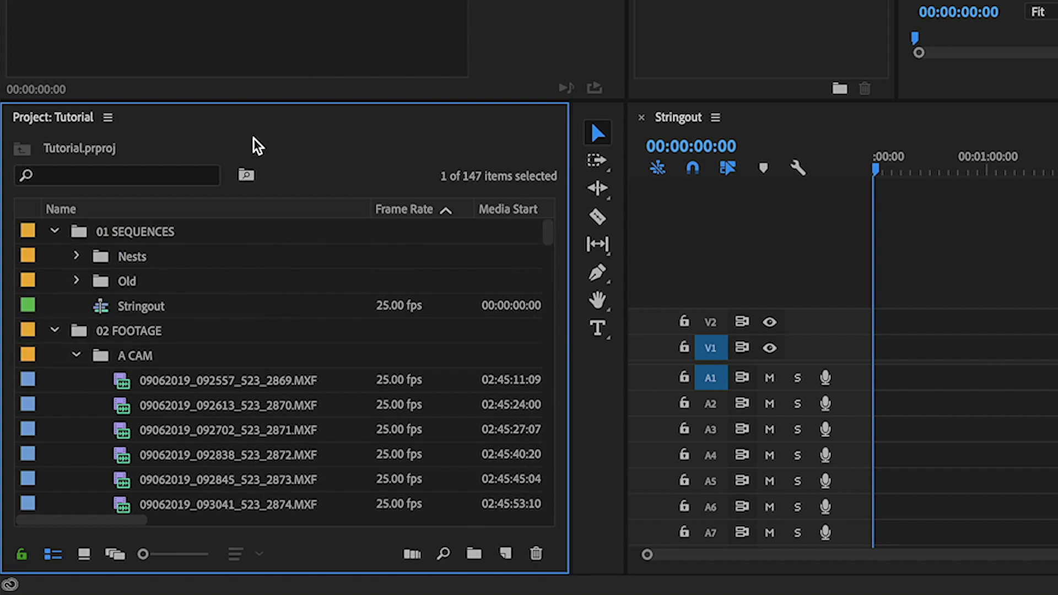
left_click(106, 310)
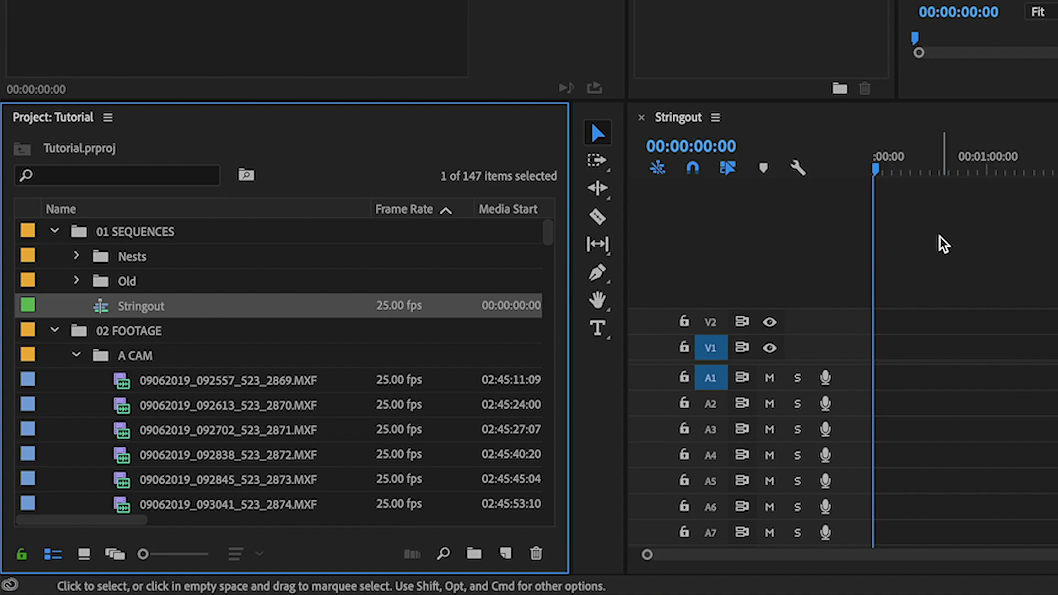
Load 09062019_092557_523_2869.MXF as the source clip and mark In and Out around a section about 3 seconds long.
double_click(124, 385)
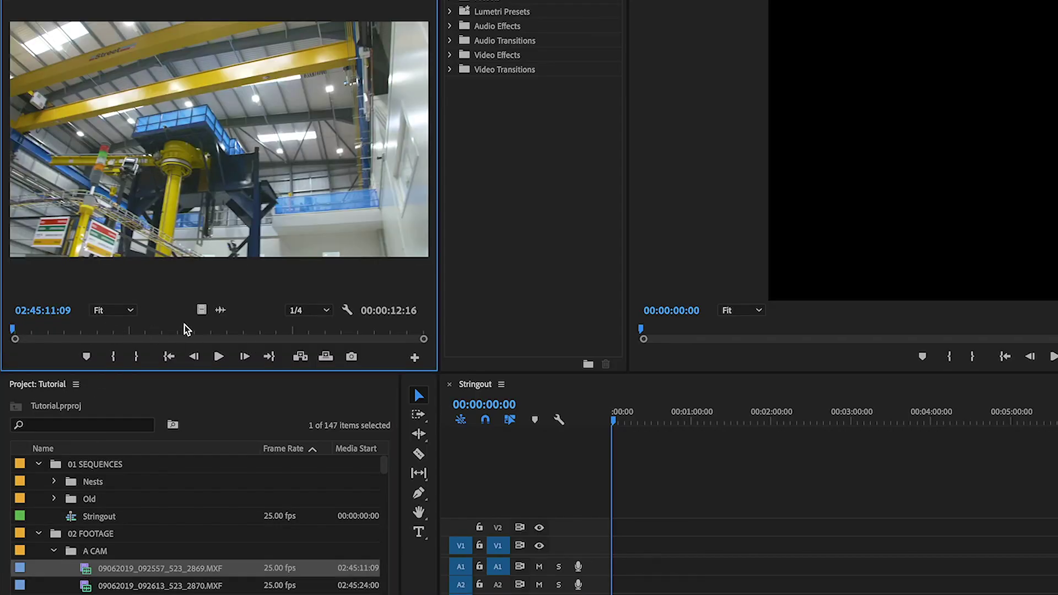
left_click_drag(33, 331, 665, 554)
key("i")
left_click(306, 330)
key("o")
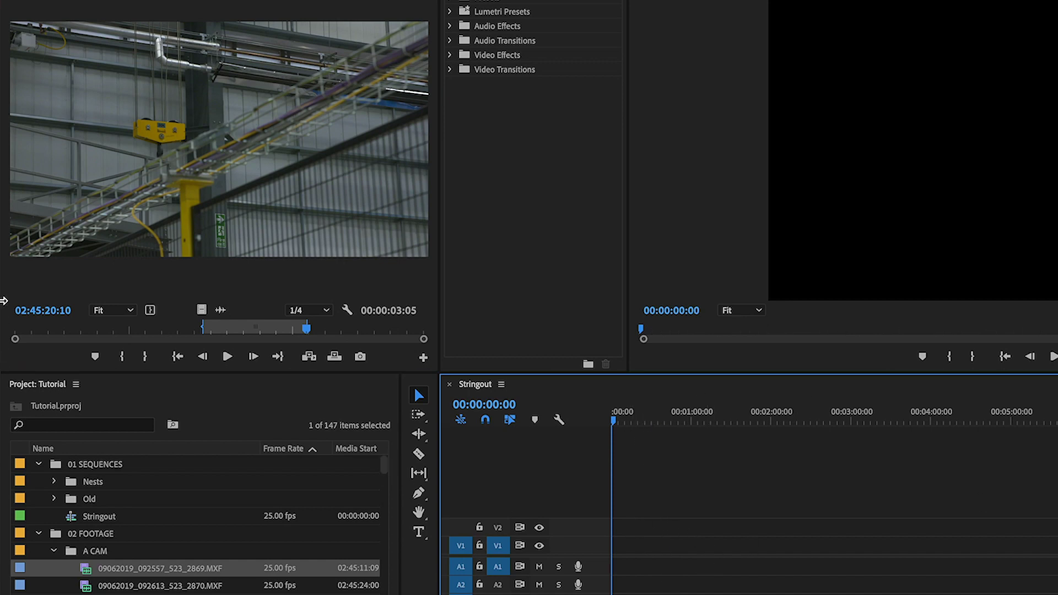
Reset the source clip's In point to its very start and its Out point to its very end.
left_click_drag(101, 330, 5, 327)
key("i")
left_click_drag(307, 332, 426, 338)
key("o")
Select all the A CAM clips and add them to the start of the Stringout sequence.
scroll(72, 573, "down", 10)
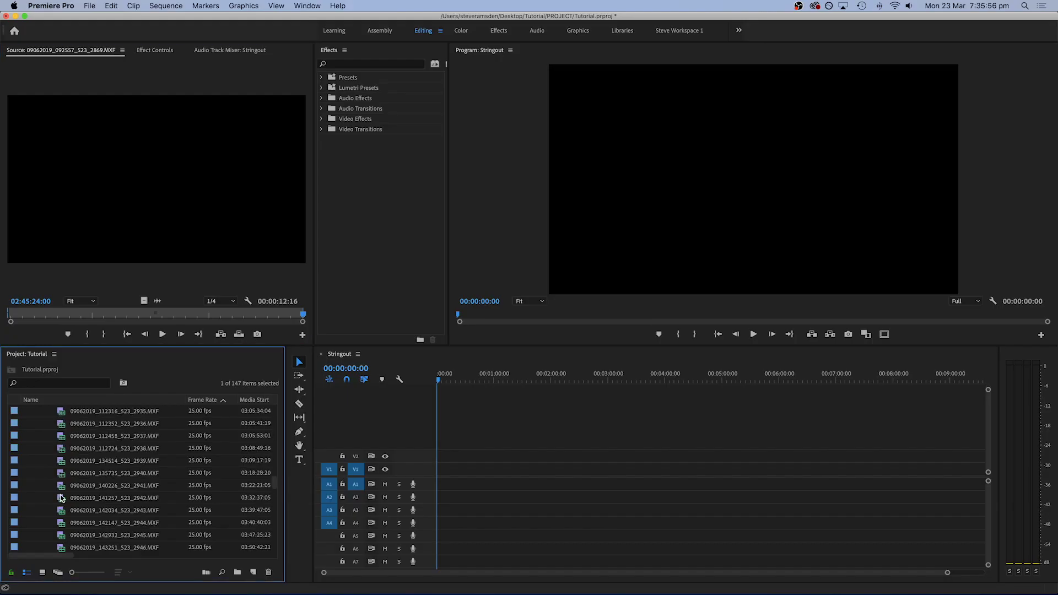
left_click(61, 497, "shift")
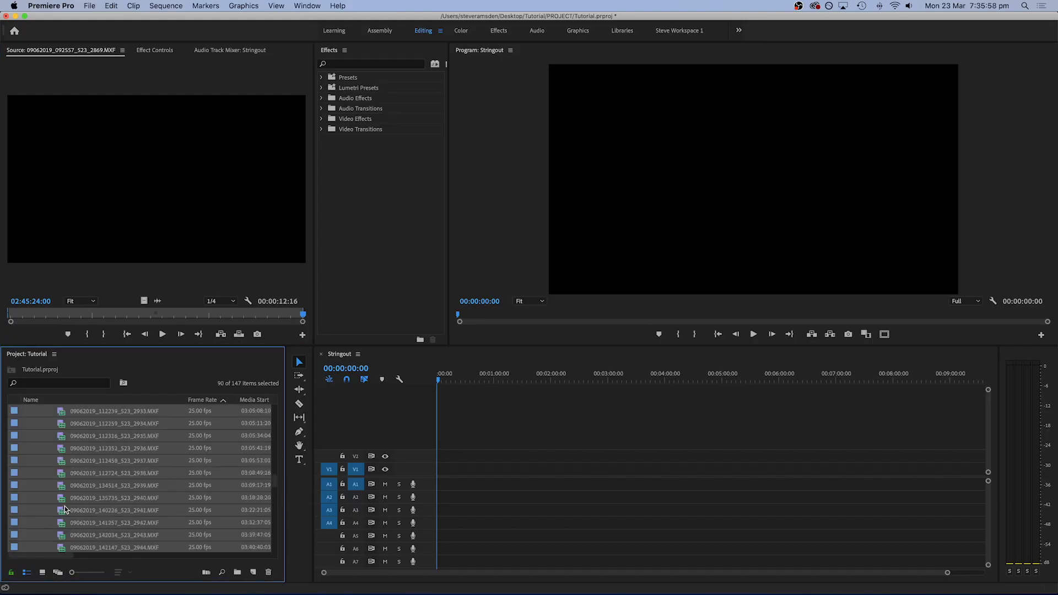
scroll(62, 493, "up", 10)
left_click_drag(63, 488, 461, 449)
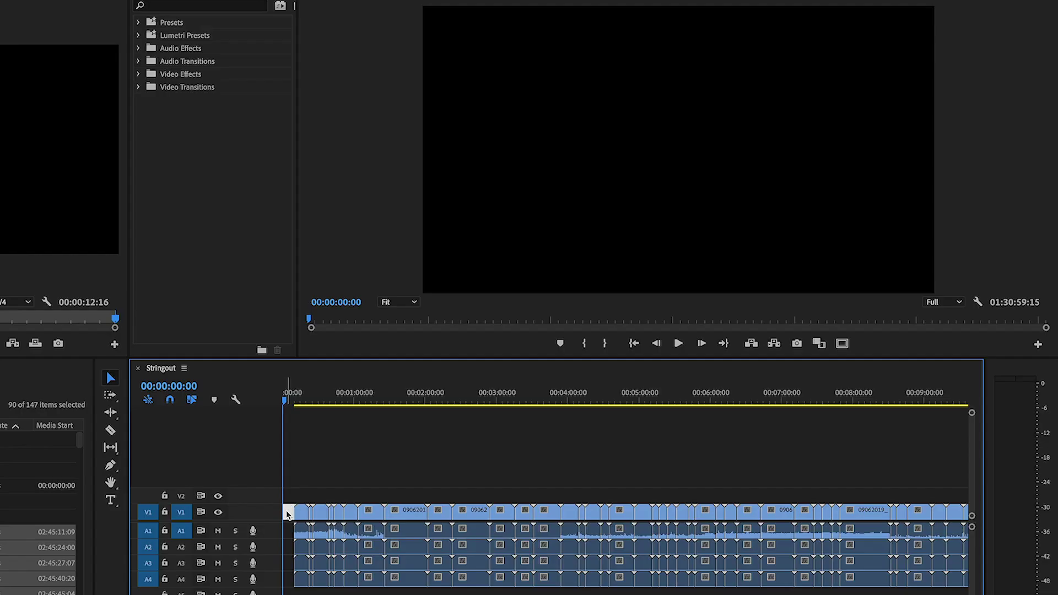
Scrub through the A CAM and B CAM footage in the Stringout sequence to locate where the interview clips begin.
left_click_drag(303, 394, 430, 408)
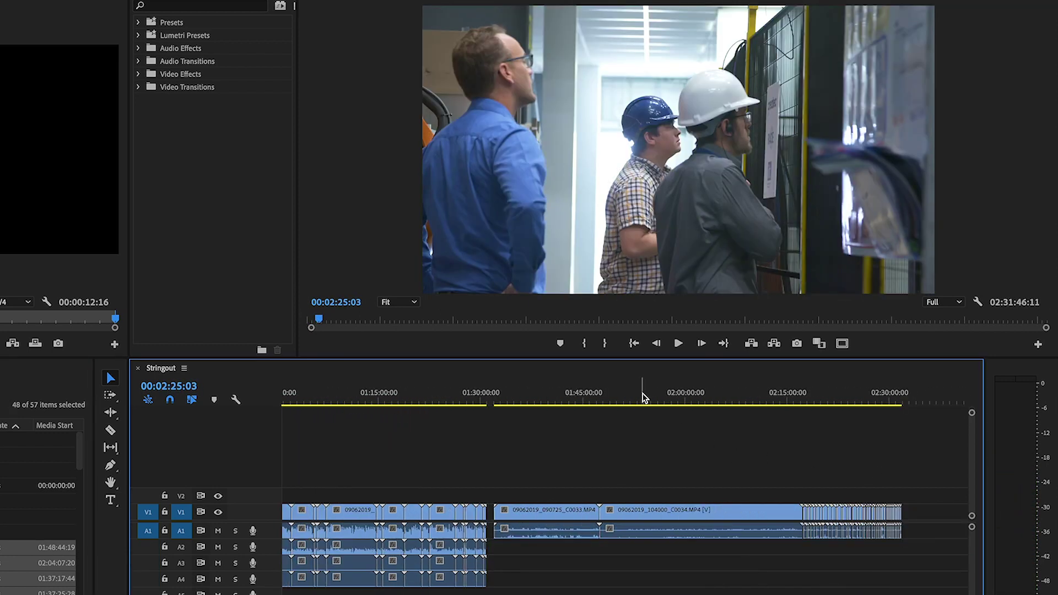
left_click_drag(646, 395, 675, 402)
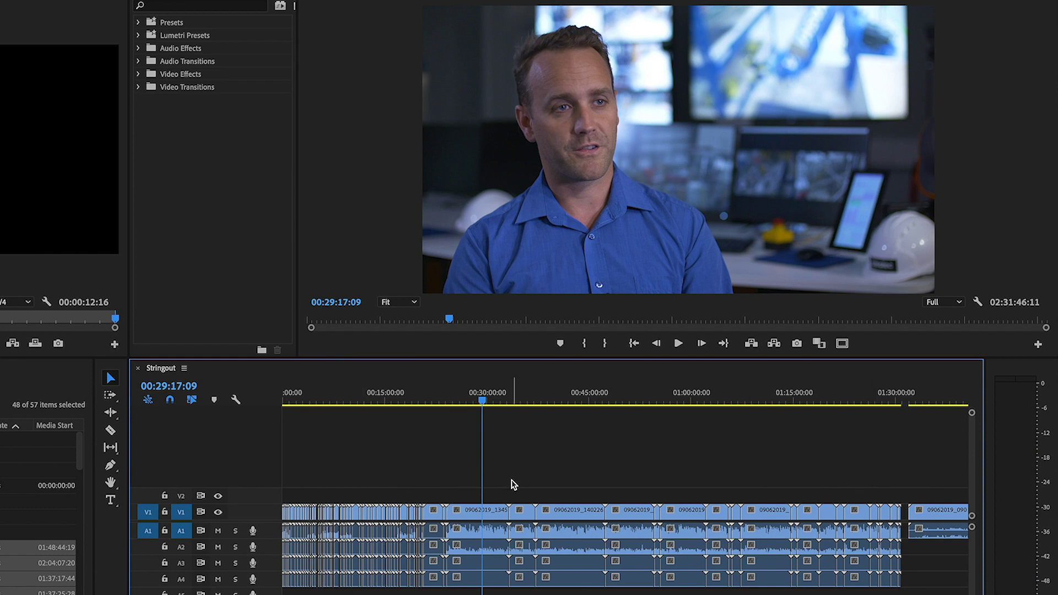
left_click(572, 398)
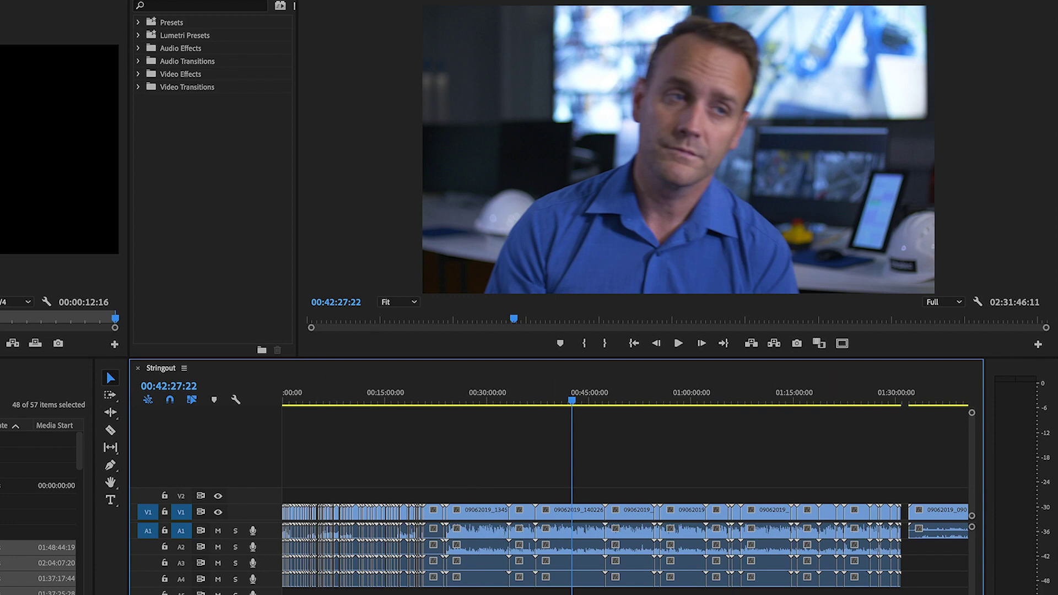
key("=")
key("=")
key("=")
key("=")
left_click(462, 398)
key("minus")
key("minus")
key("minus")
key("minus")
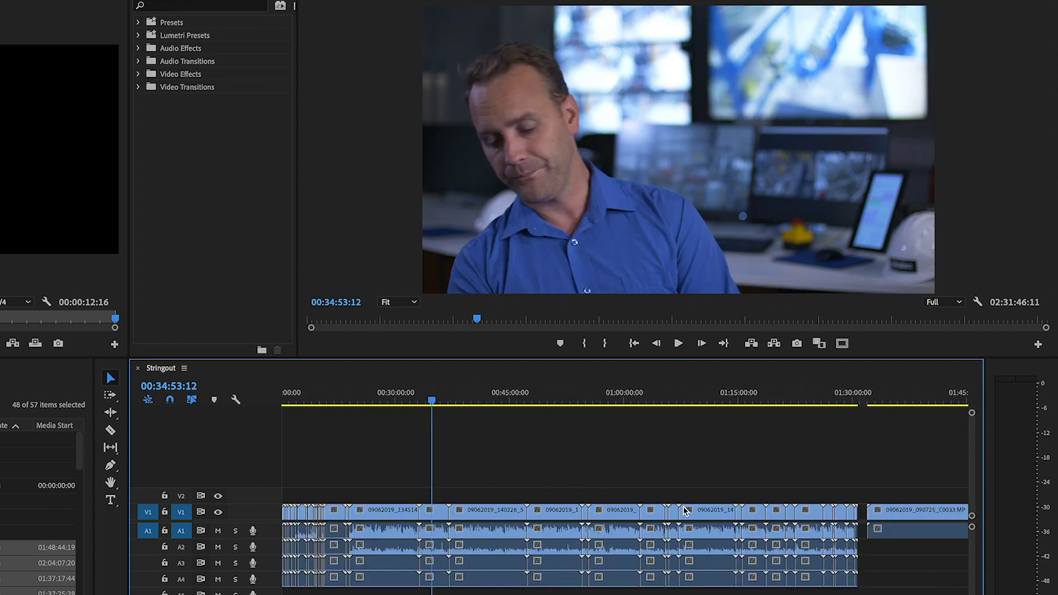
Select all the interview clips following the short B-roll shots in the Stringout sequence and give them the Rose label.
scroll(590, 589, "up", 3)
left_click_drag(445, 485, 921, 592)
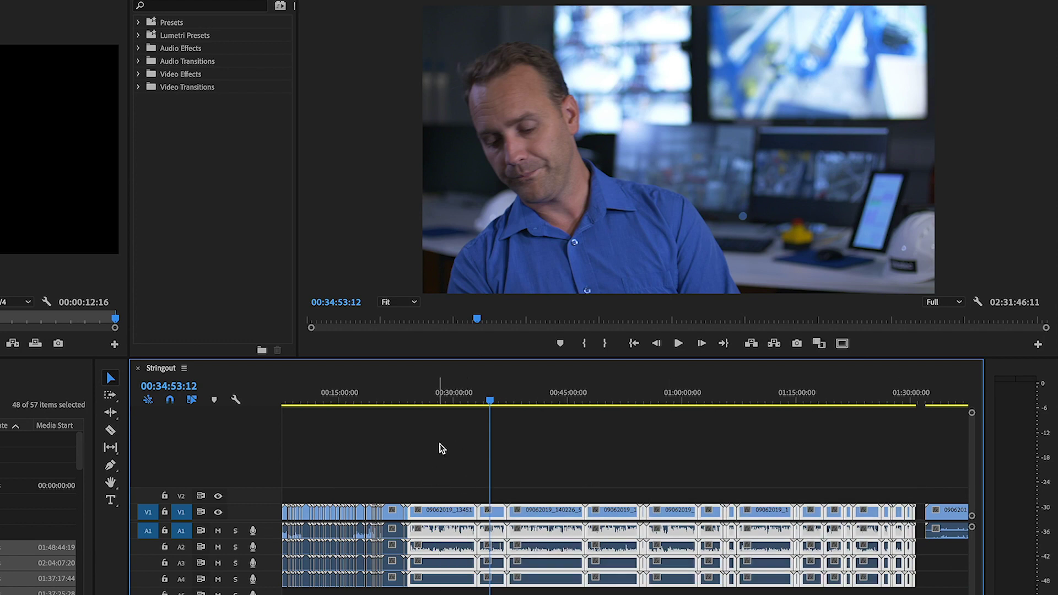
right_click(456, 521)
mouse_move(479, 398)
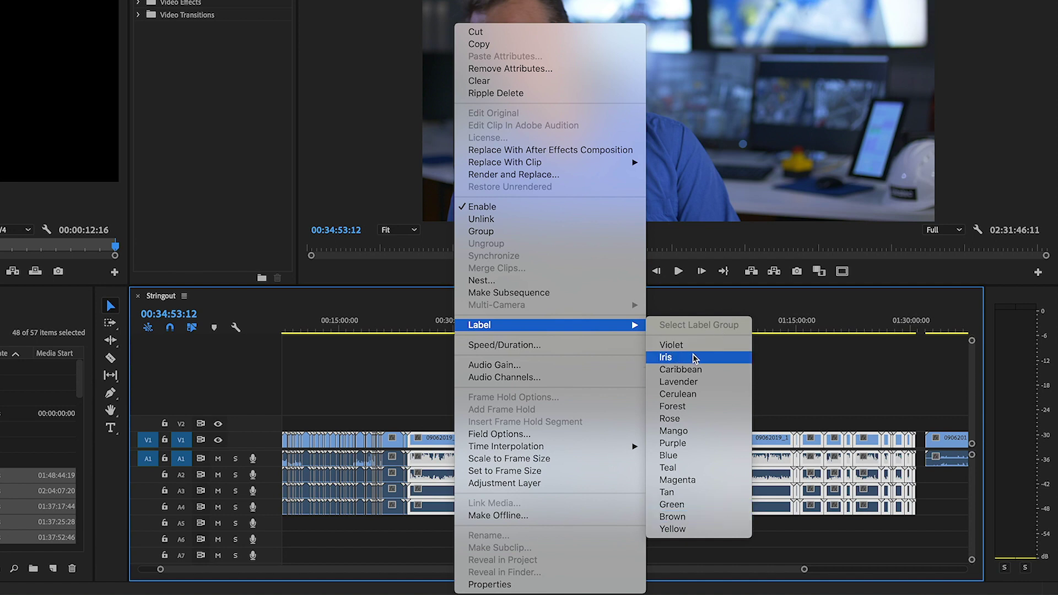
left_click(696, 420)
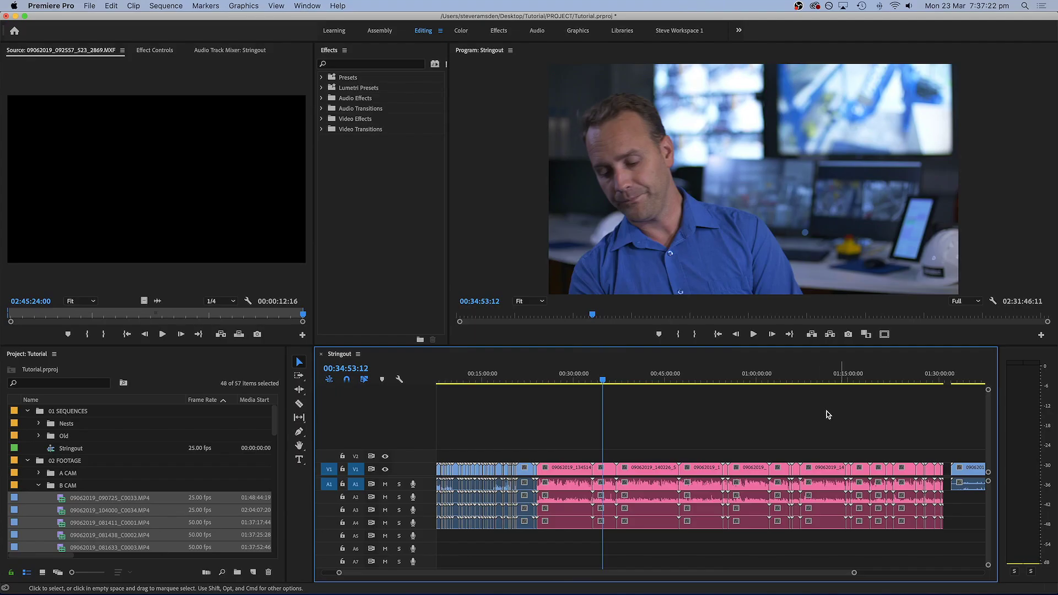
Check an interview frame in the sequence and look through the clips in the A CAM bin.
left_click(645, 384)
left_click(39, 473)
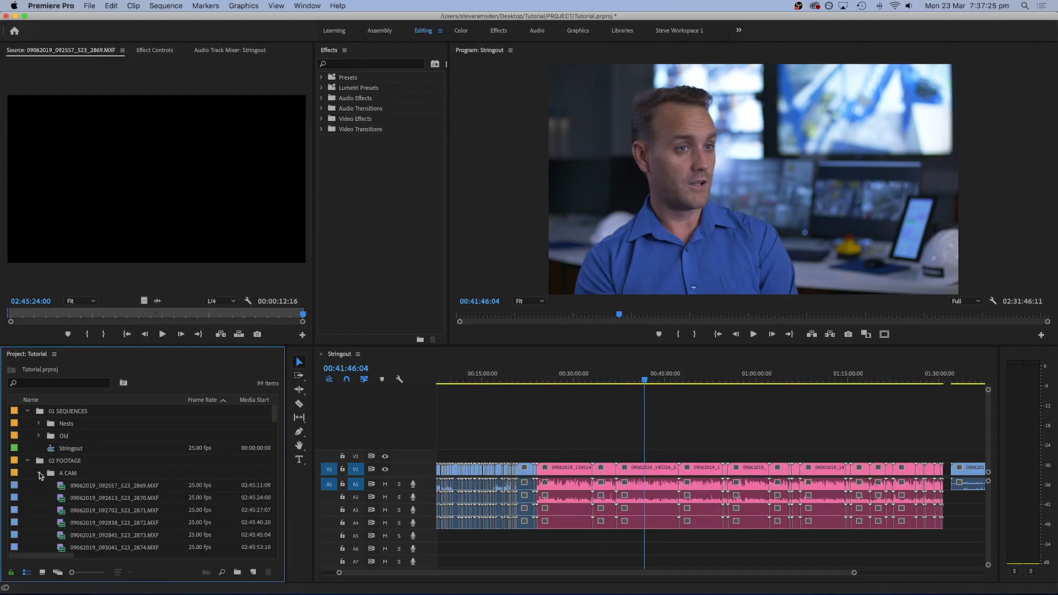
scroll(80, 507, "down", 3)
scroll(80, 507, "down", 20)
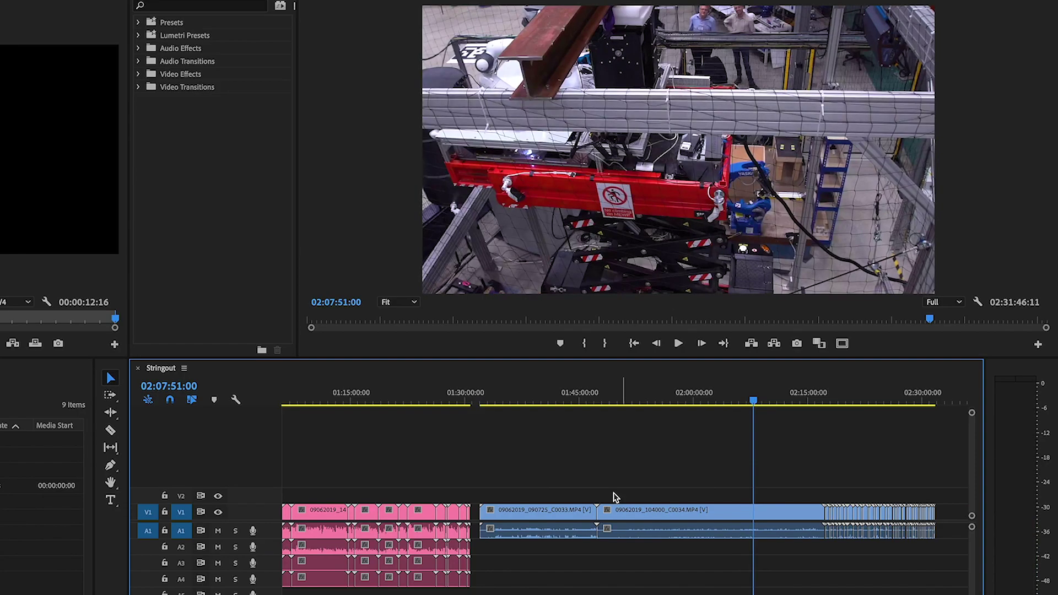
Give the two long B CAM clips, C0033 and C0034, the Green label in the Stringout sequence.
left_click_drag(786, 491, 533, 567)
right_click(557, 514)
mouse_move(733, 396)
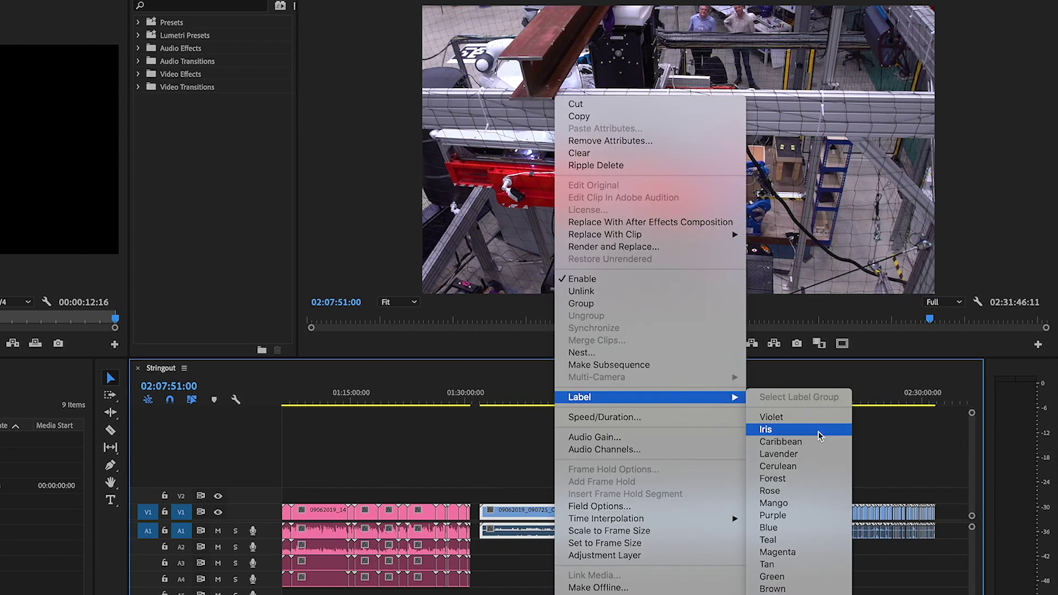
left_click(772, 576)
Move the blue A CAM B-roll clips from the beginning of the Stringout sequence to its end.
scroll(348, 565, "up", 10)
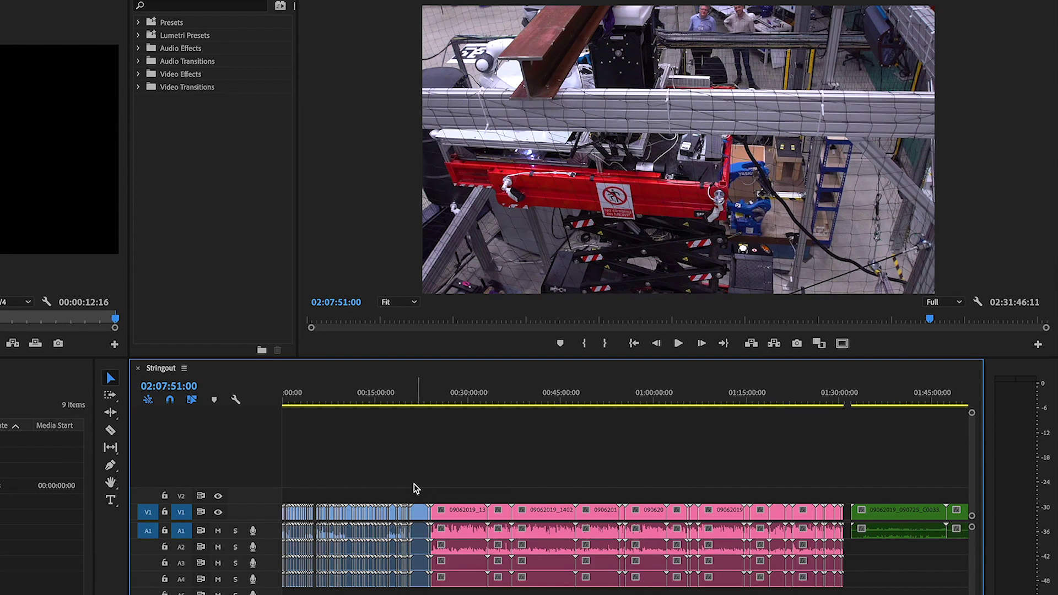
key("Home")
key("backslash")
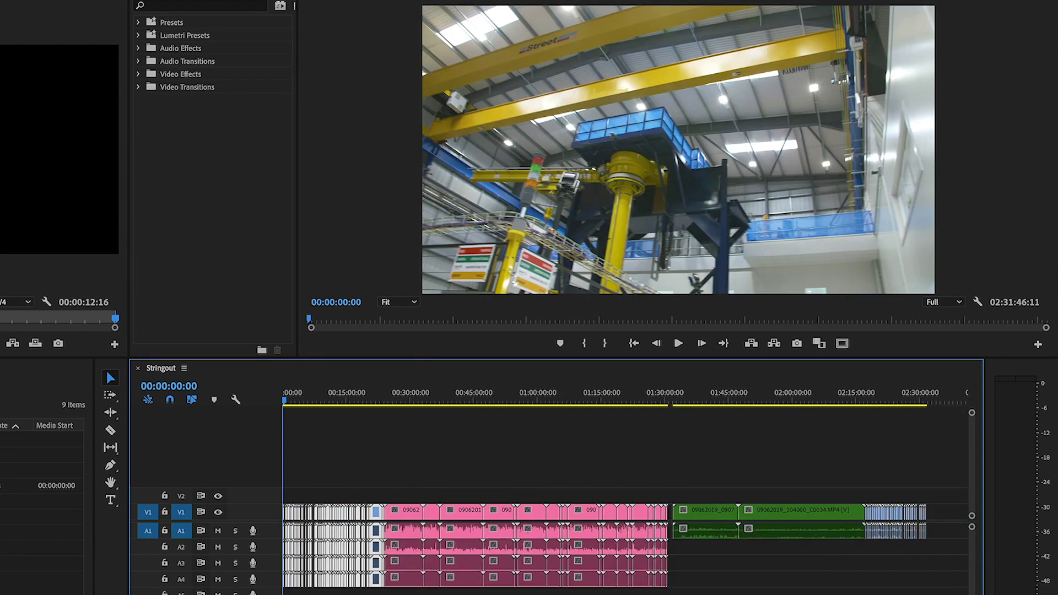
key("Delete")
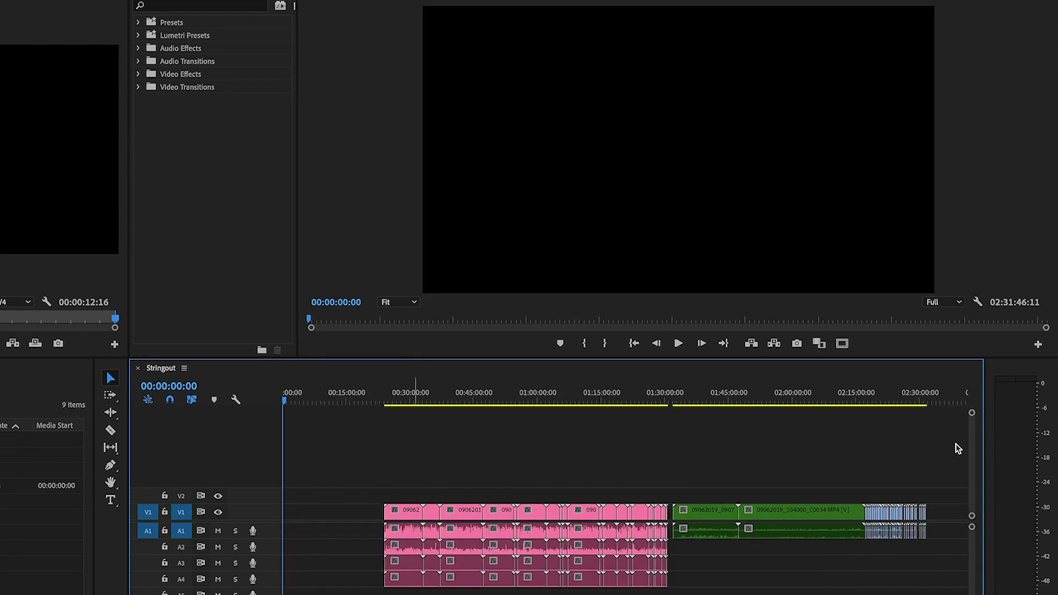
left_click_drag(938, 401, 942, 401)
key("super+v")
Delete the pink clips' A3 and A4 audio and the blue clips' audio, and arrange both blue groups before the green clips.
left_click(164, 511)
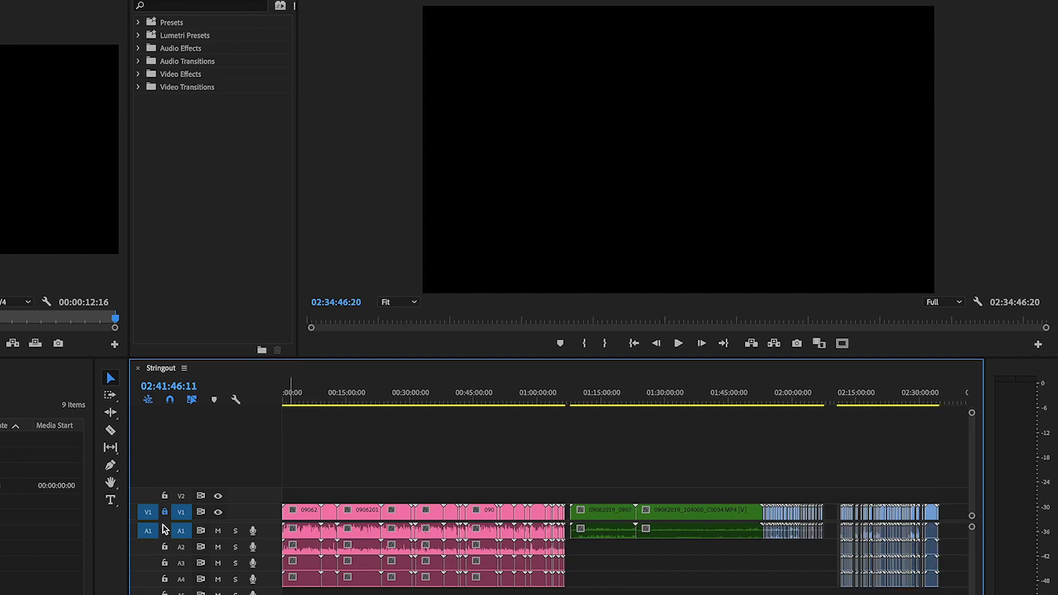
left_click(164, 530)
left_click_drag(609, 540, 225, 580)
left_click(164, 547)
left_click_drag(763, 521, 553, 459)
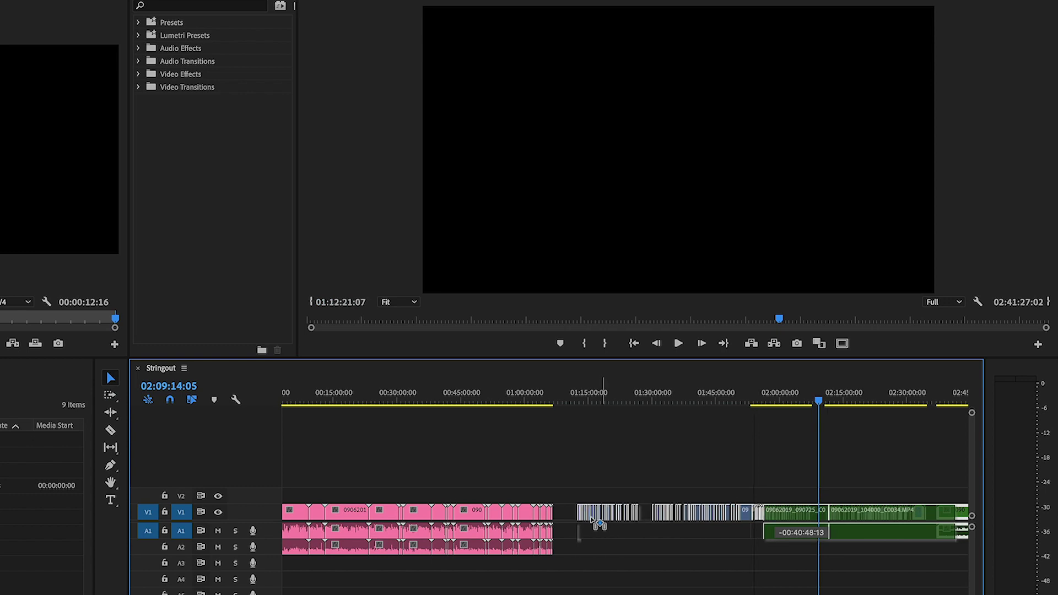
left_click(554, 461)
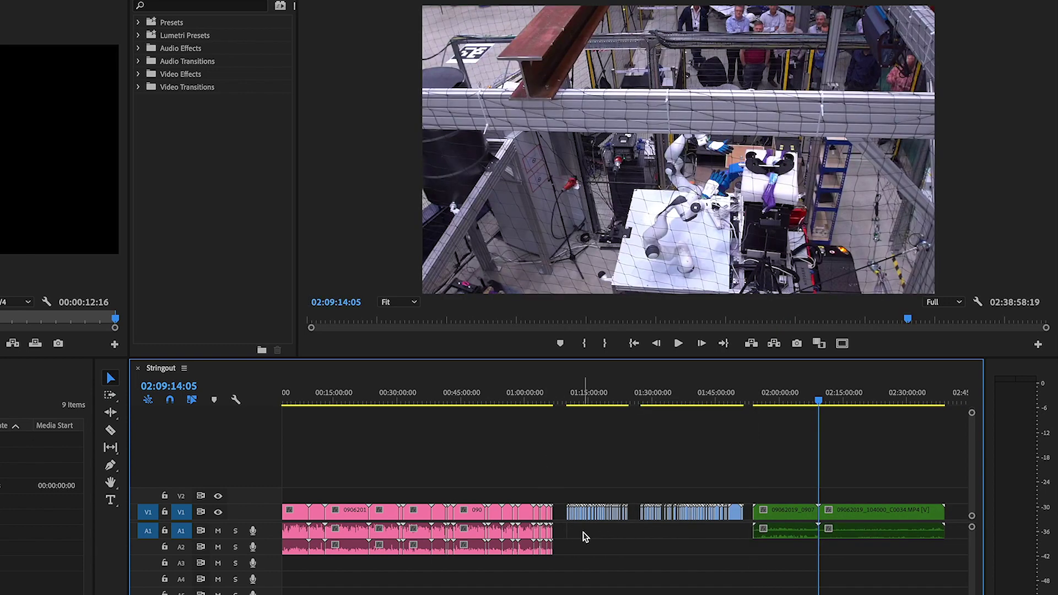
Review the first pink interview clips, trim off their unwanted parts and close the gap between them.
key("Home")
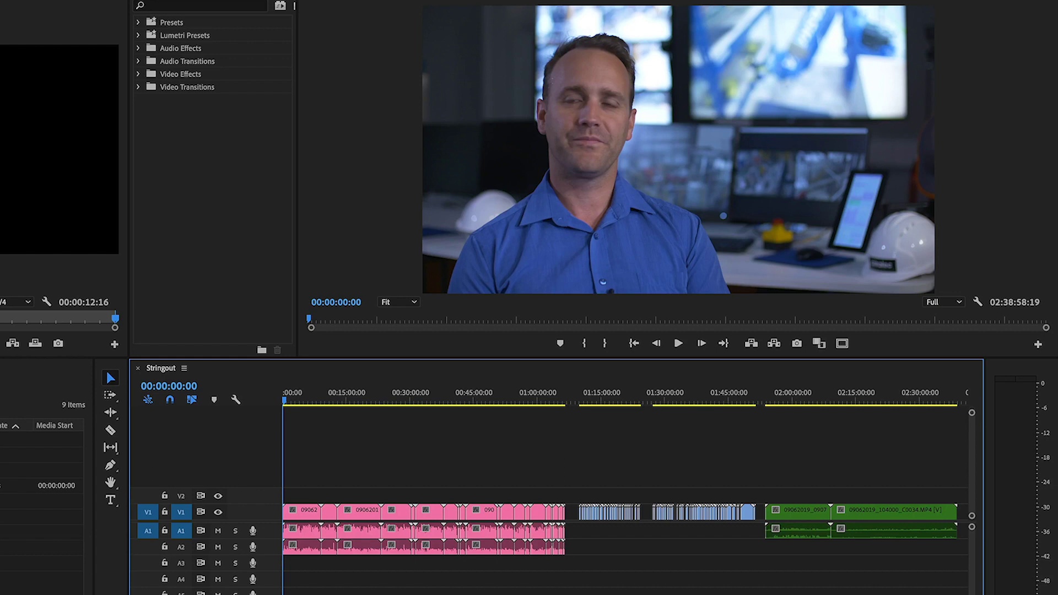
key("equal")
key("equal")
key("equal")
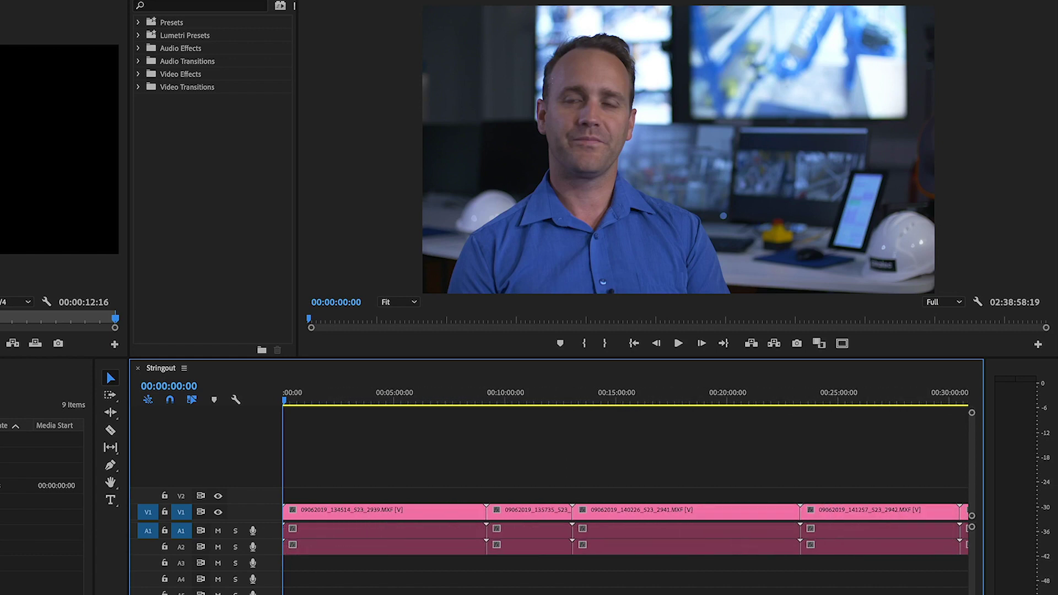
left_click(328, 394)
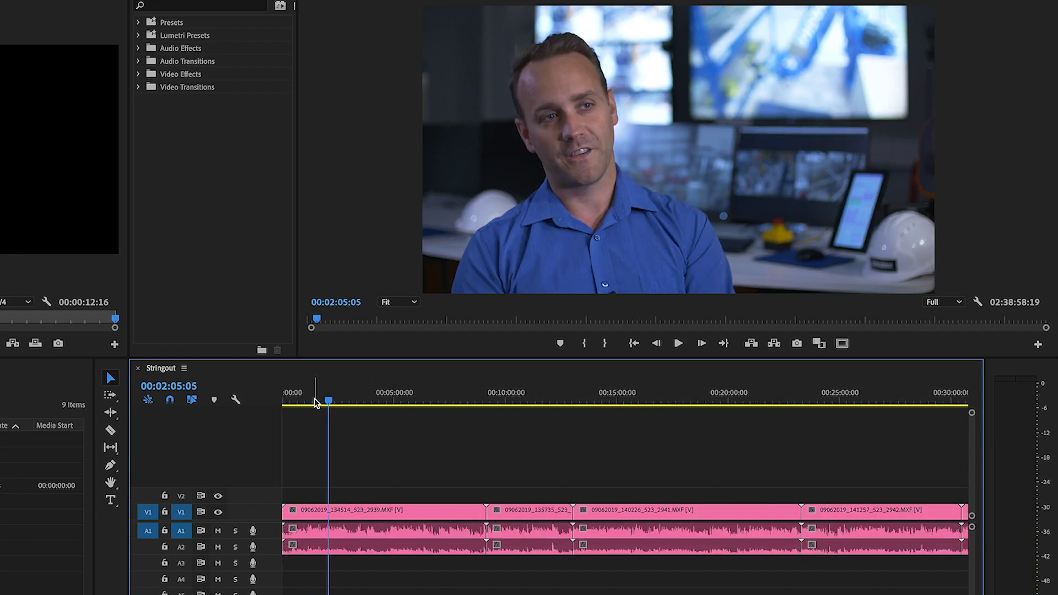
mouse_move(308, 400)
left_mouse_down()
mouse_move(406, 412)
mouse_move(319, 412)
left_mouse_up()
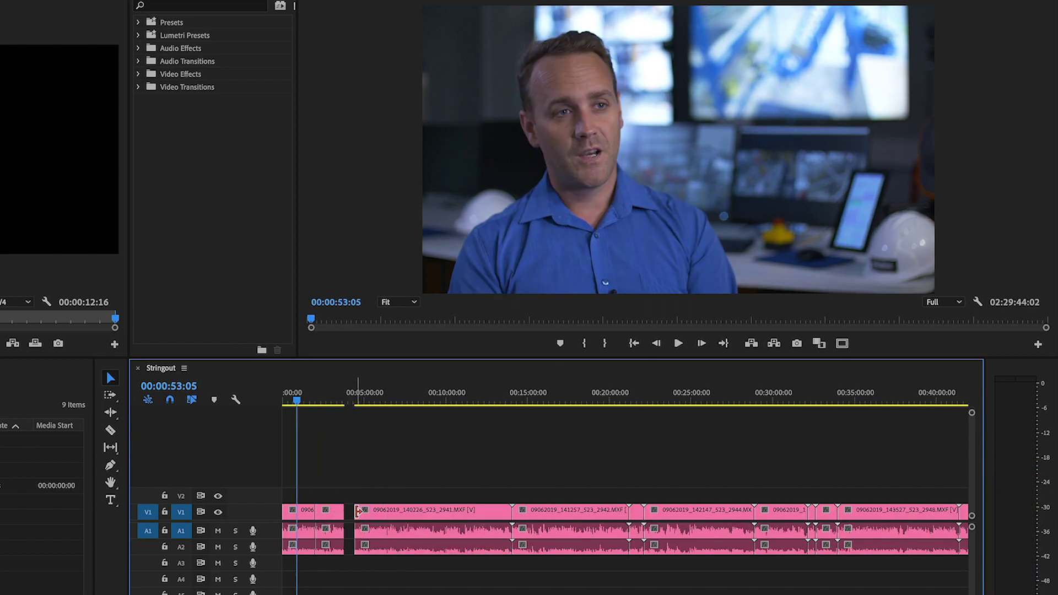
left_click_drag(508, 512, 537, 512)
left_click(350, 511)
key("Delete")
Trim the remaining pink interview clips down to the usable answers, deleting the unwanted pieces and gaps.
left_click_drag(616, 511, 607, 511)
left_click(445, 514)
key("Delete")
left_click(503, 513)
key("Delete")
left_click_drag(512, 512, 527, 512)
left_click_drag(620, 510, 599, 511)
left_click_drag(485, 510, 488, 510)
left_click(506, 511)
key("Delete")
left_click_drag(585, 511, 624, 510)
left_click(573, 512)
key("Delete")
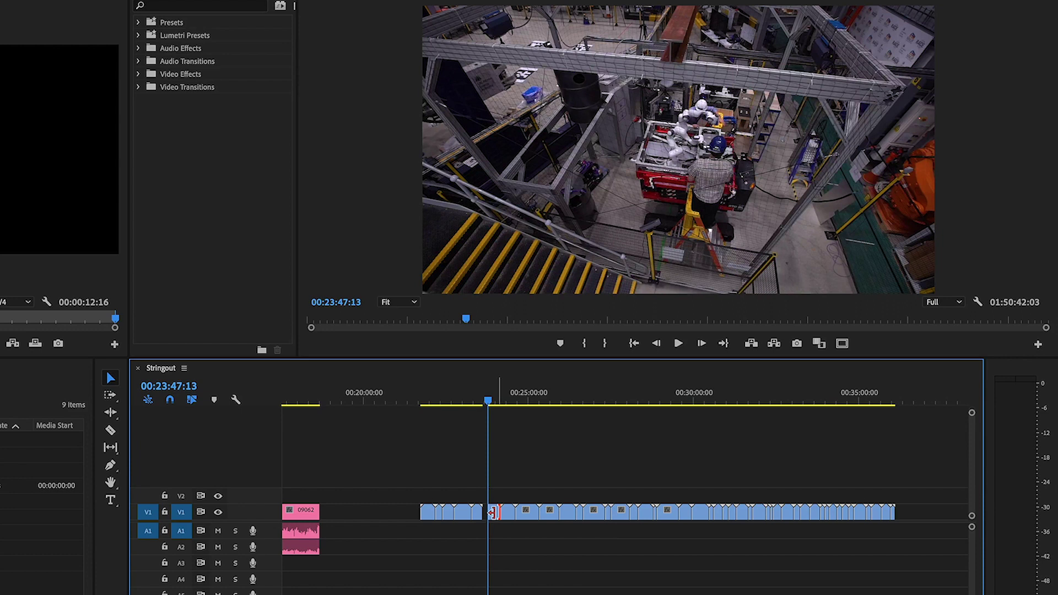
left_click_drag(492, 512, 504, 510)
key("=")
left_click_drag(630, 511, 610, 510)
key("ctrl+z")
key("ctrl+z")
Trim clips in the first blue B-roll group down to short selects and delete an unwanted clip between them.
left_click_drag(544, 511, 572, 511)
left_click_drag(695, 512, 779, 513)
left_click_drag(802, 513, 809, 513)
left_click_drag(836, 513, 826, 513)
left_click_drag(861, 513, 870, 513)
left_click_drag(910, 513, 901, 513)
left_click(850, 513)
key("Delete")
Delete the runs of unwanted blue clips around the trimmed selects in the first B-roll group.
left_click_drag(462, 500, 531, 527)
key("Delete")
scroll(573, 512, "down", 3)
left_click(706, 394)
left_click_drag(679, 485, 703, 510)
left_click_drag(734, 493, 806, 543)
key("Delete")
key("minus")
key("minus")
key("minus")
left_click_drag(655, 491, 843, 521)
key("Delete")
Reposition the remaining blue selects and delete the second blue B-roll group ahead of the green clips.
left_click_drag(513, 493, 633, 524)
left_click_drag(566, 512, 468, 516)
scroll(517, 490, "down", 5)
left_click_drag(307, 489, 975, 557)
key("backslash")
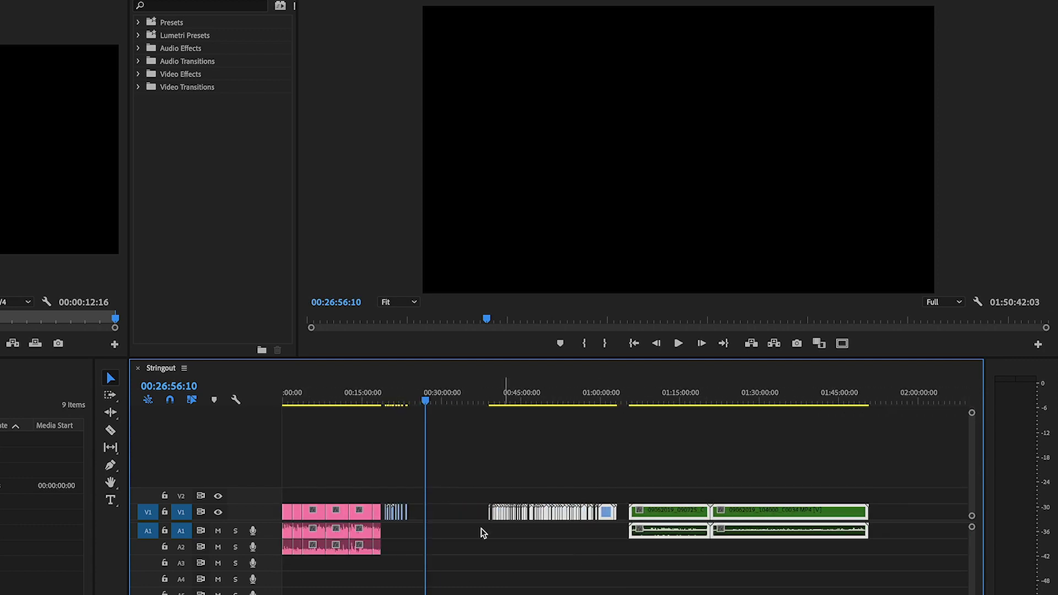
left_click_drag(442, 474, 622, 541)
key("Delete")
Set the first green clip's speed to 5000% and delete the second green clip, C0034.
right_click(670, 510)
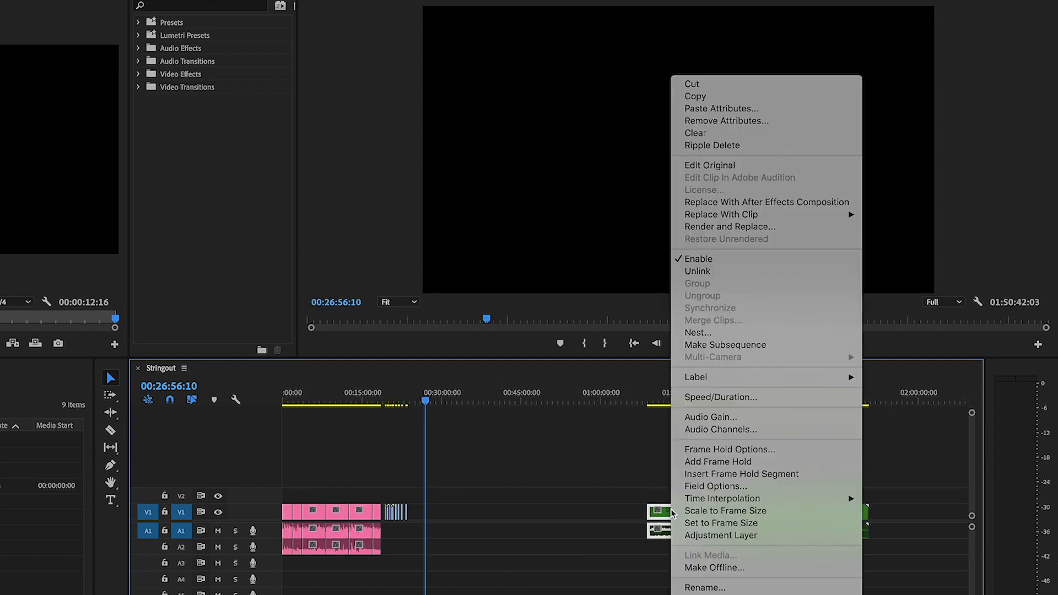
left_click(692, 397)
key("Return")
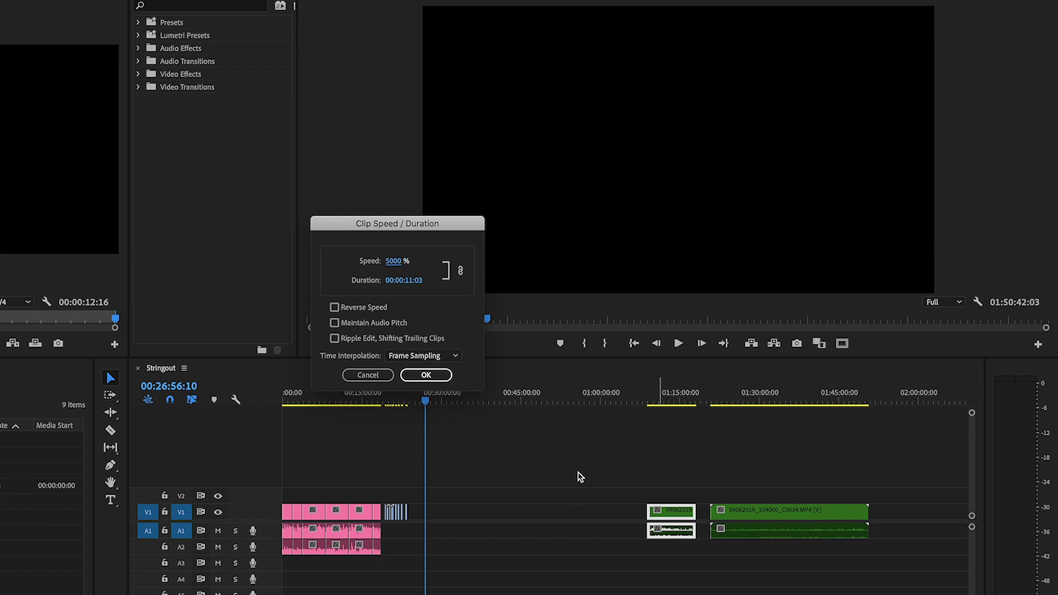
left_click(723, 526)
key("Delete")
Move the sped-up green clip to about 00:24:00:00, just after the last blue B-roll select.
left_click(643, 393)
key("equal")
key("equal")
key("equal")
key("equal")
left_click_drag(716, 550, 630, 493)
key("super+x")
scroll(720, 461, "right", 5)
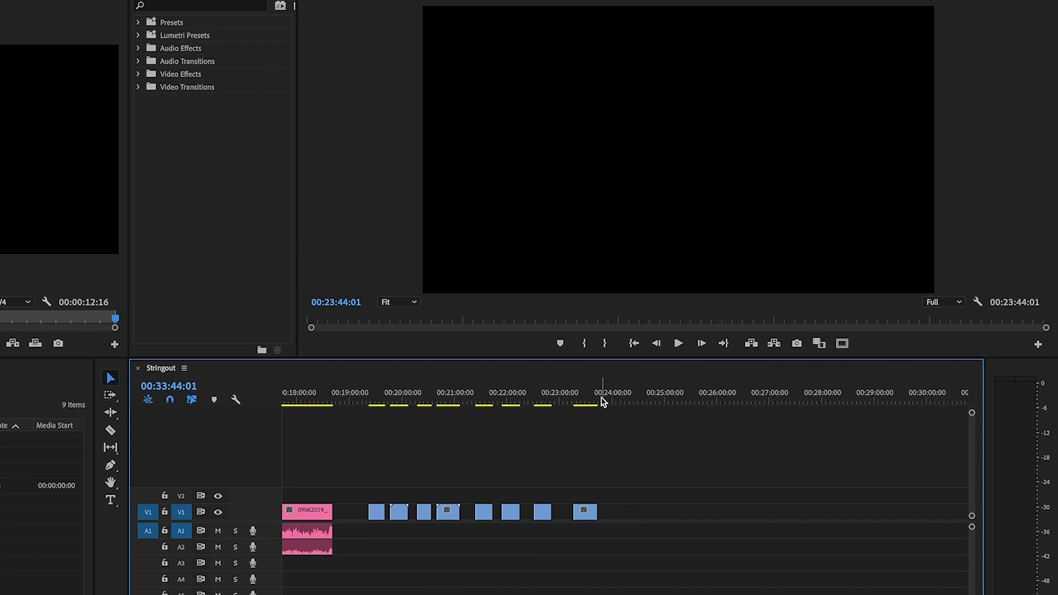
left_click(612, 396)
key("super+v")
scroll(385, 449, "left", 3)
key("minus")
key("minus")
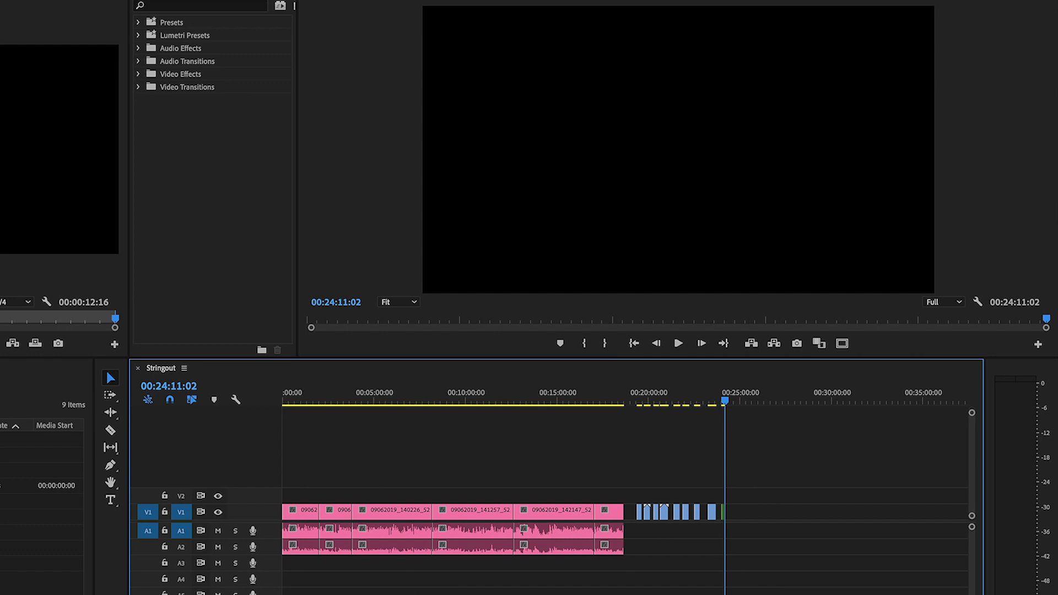
Duplicate the Stringout sequence inside the 01 SEQUENCES bin.
left_click(33, 486)
right_click(101, 520)
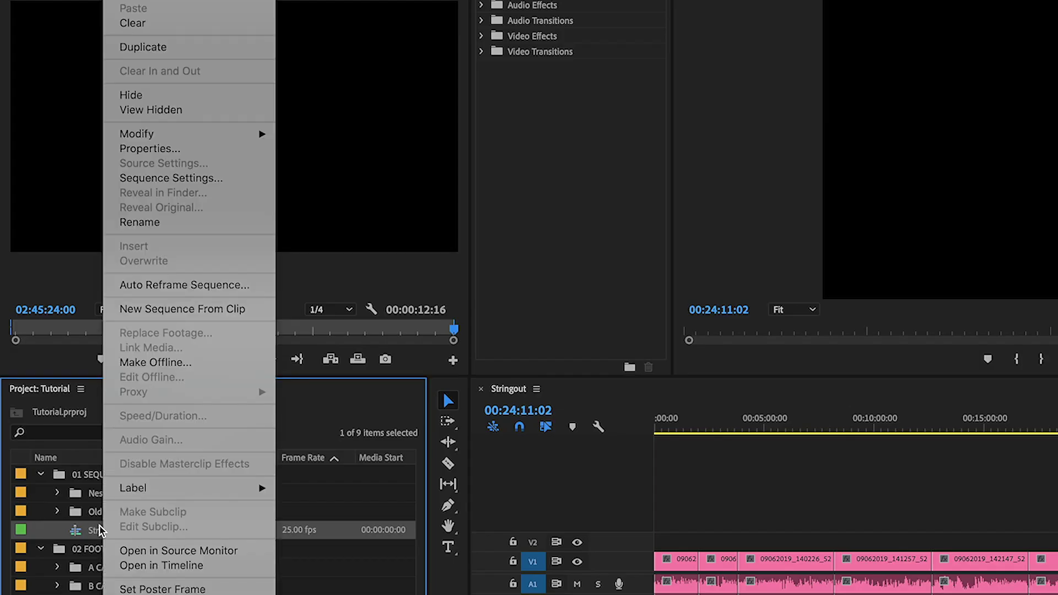
left_click(132, 47)
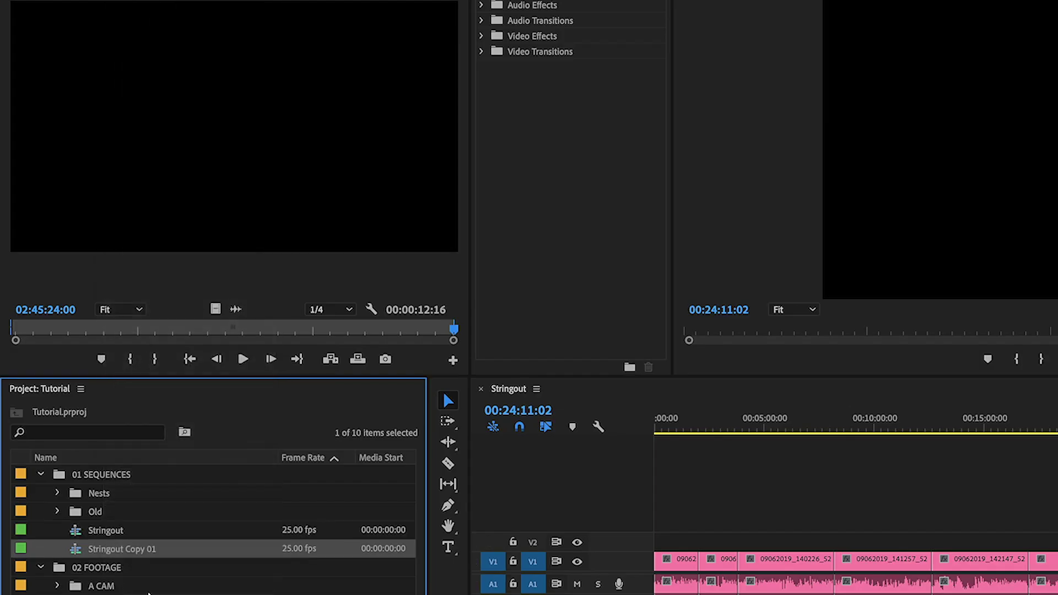
Rename the duplicated Stringout sequence as Tutorial V1.
left_click(120, 550)
type("Tuto")
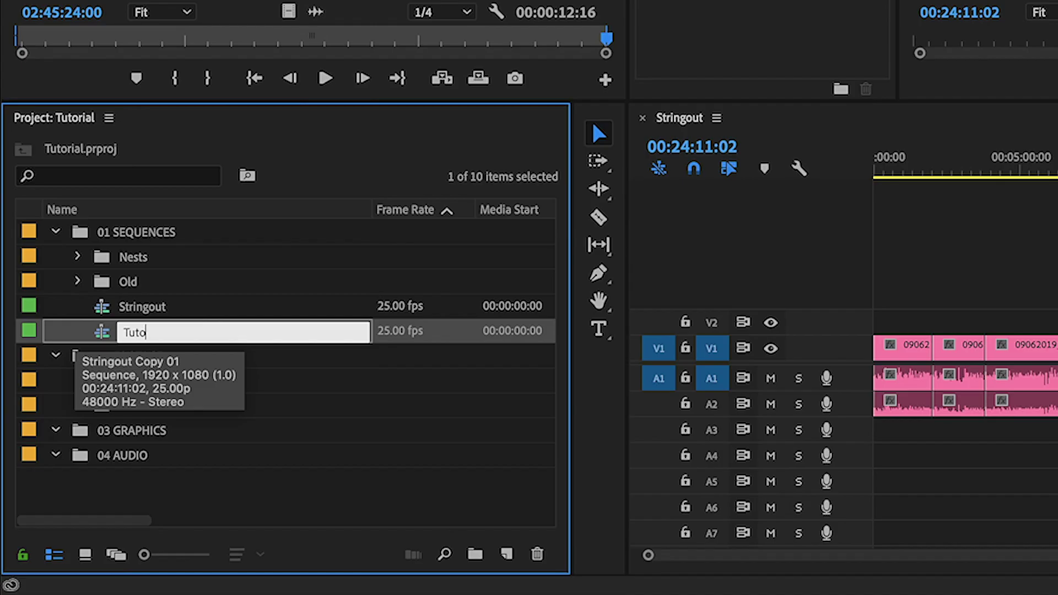
type("rial V1")
left_click(124, 510)
left_click(106, 333)
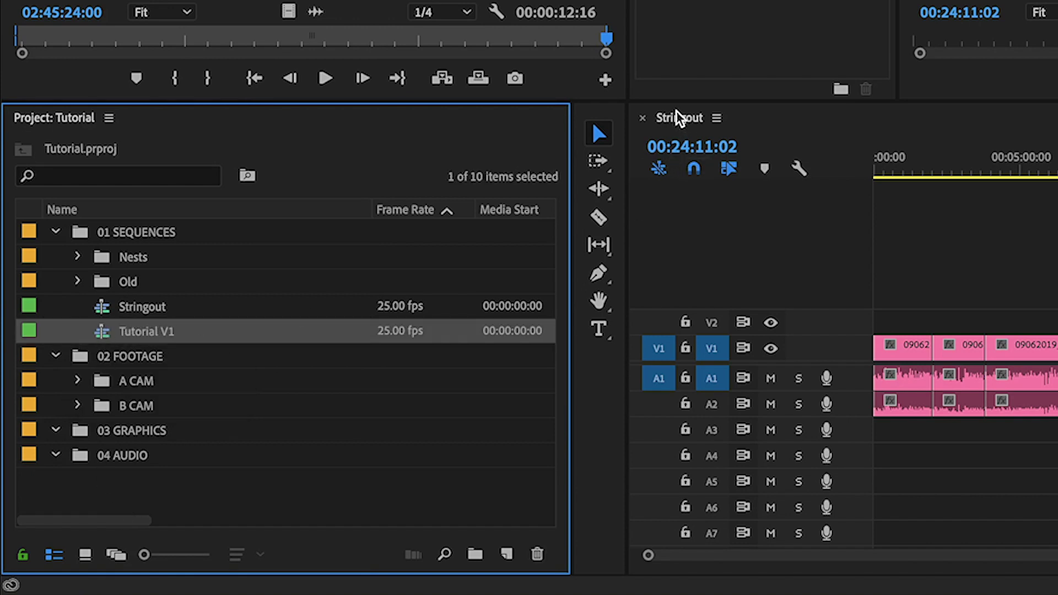
Open the Tutorial V1 sequence in the timeline and close the Stringout sequence.
double_click(103, 334)
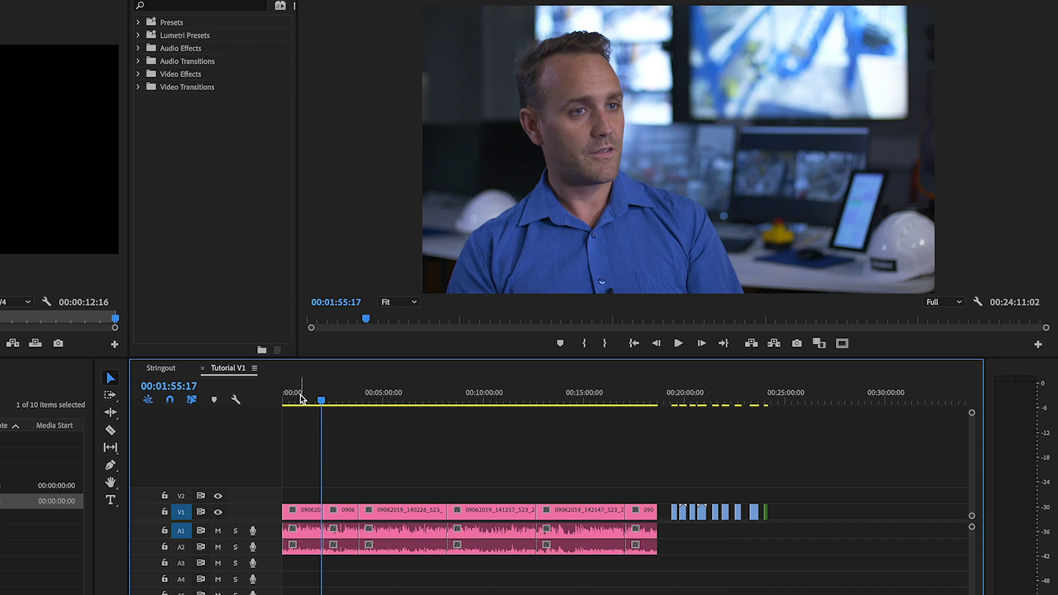
left_click(299, 397)
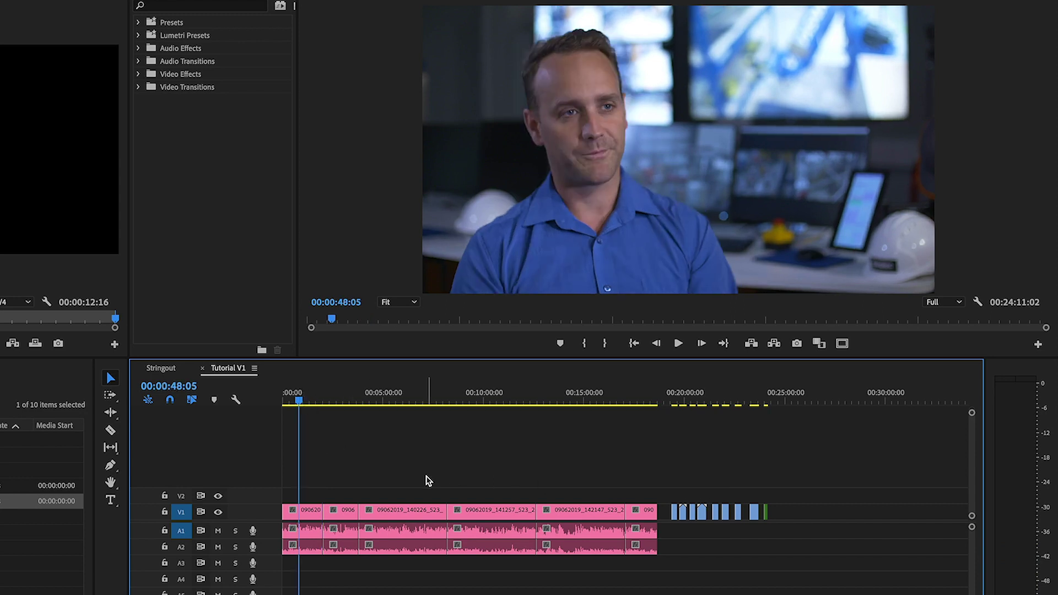
left_click(161, 369)
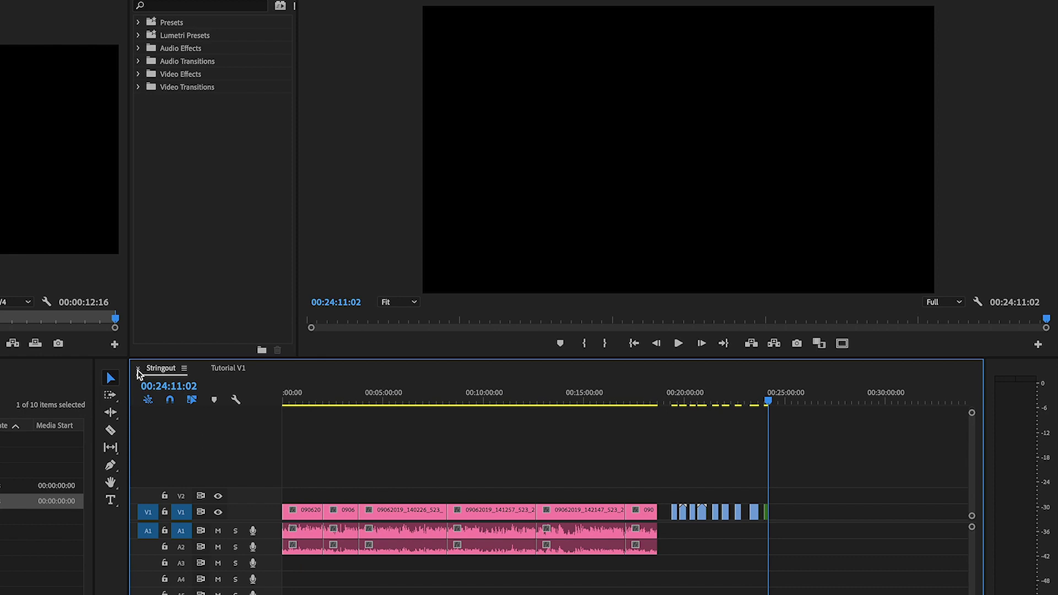
left_click(138, 369)
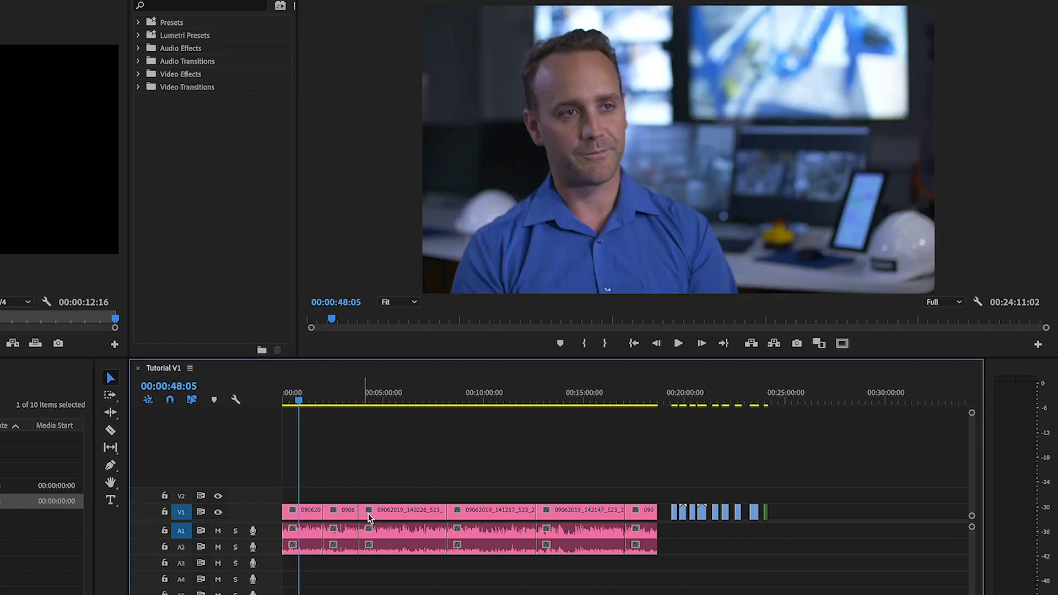
Trim the pink interview clips on V1 to shorter selects and close the gaps between them.
left_click_drag(289, 518, 349, 512)
mouse_move(342, 513)
left_mouse_down()
mouse_move(306, 513)
mouse_move(446, 509)
mouse_move(348, 516)
left_mouse_up()
left_click_drag(447, 513, 367, 514)
left_click_drag(535, 513, 551, 512)
left_click_drag(623, 512, 430, 514)
left_click(496, 511)
key("Delete")
Review the shortened interview and the blue B-roll selects that follow it.
left_click(429, 395)
key("=")
left_click(696, 401)
left_click_drag(698, 404, 743, 399)
left_click(770, 404)
left_click(809, 402)
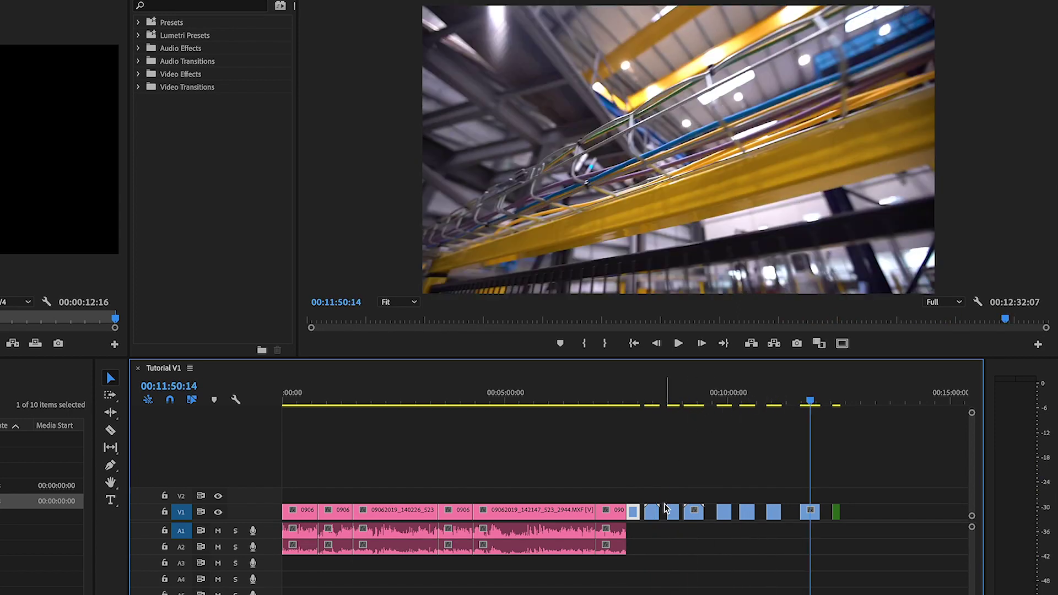
Try to place the first blue B-roll clip among the interview clips on V1 at about 00:00:40:22.
left_click(314, 390)
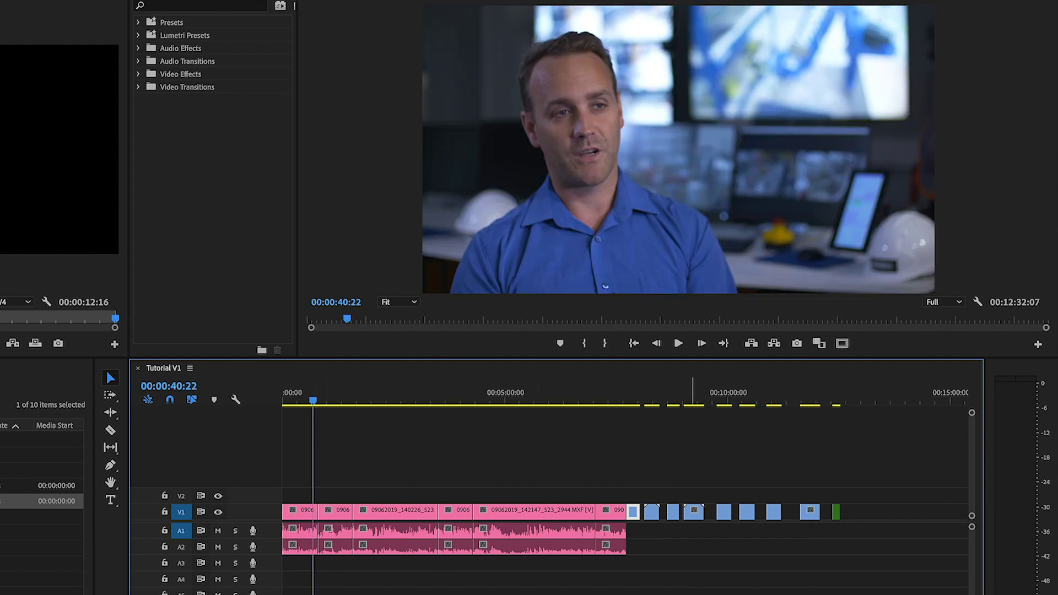
key("equal")
key("equal")
left_click(435, 510)
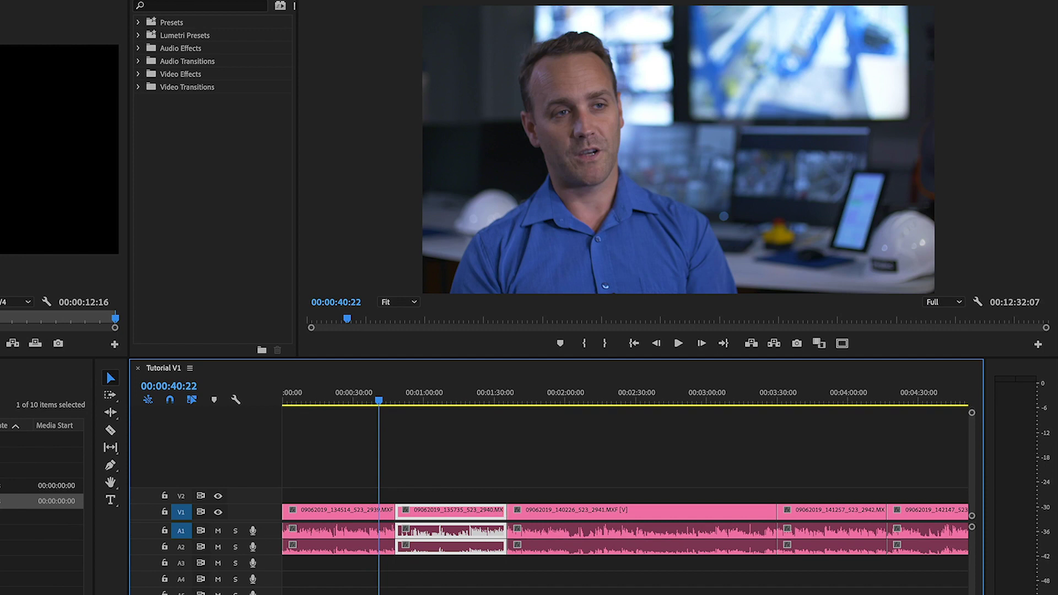
key("minus")
key("minus")
left_click_drag(597, 515, 310, 514)
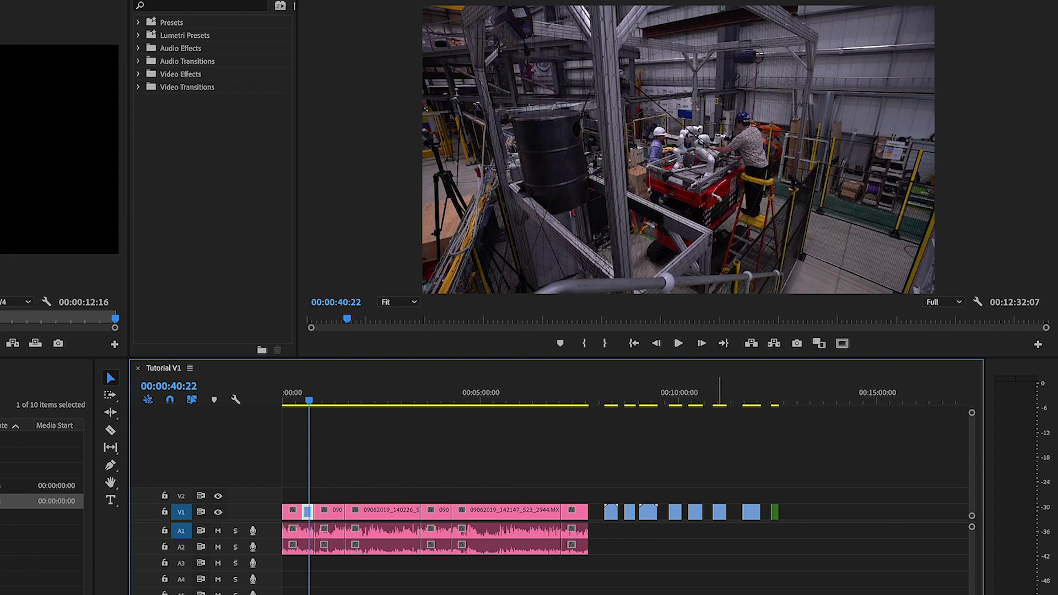
Move the blue B-roll clips and the green clip onto V2, spread out above the interview clips.
key("equal")
key("equal")
key("equal")
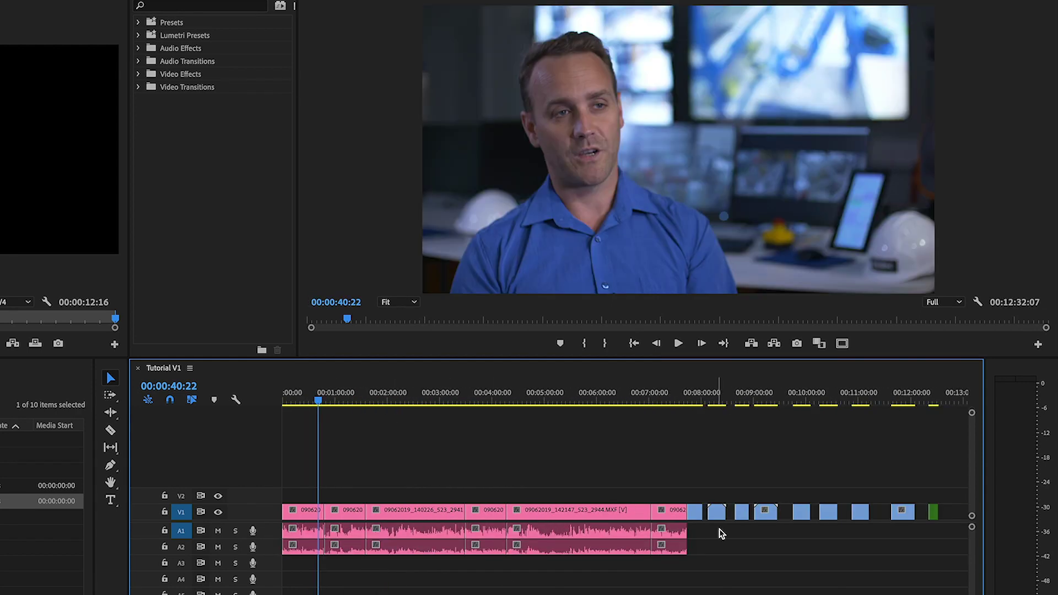
left_click_drag(696, 512, 374, 499)
left_click_drag(744, 512, 457, 495)
left_click_drag(766, 512, 527, 500)
left_click_drag(801, 512, 633, 498)
left_click_drag(829, 511, 660, 498)
left_click_drag(902, 511, 574, 498)
left_click_drag(934, 512, 408, 497)
left_click_drag(863, 512, 337, 497)
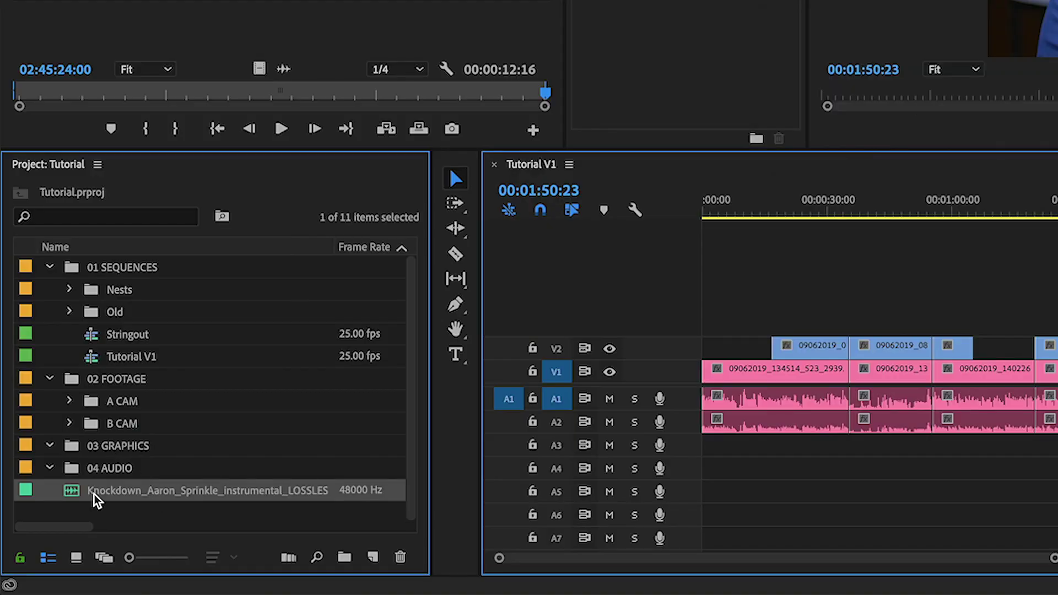
Place the Knockdown_Aaron_Sprinkle_instrumental_LOSSLES music on track A4 from the start of the sequence.
left_click_drag(94, 499, 660, 471)
Lock V1 and A1, delete the second interview audio channel from A2, and unlock A1.
left_click(533, 398)
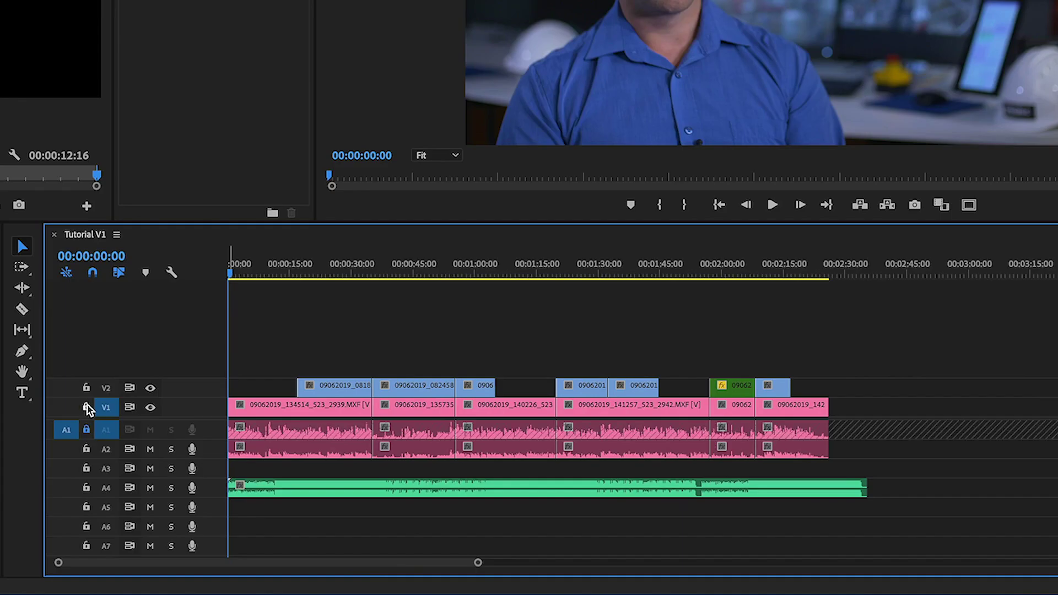
left_click(87, 407)
left_click_drag(865, 447, 230, 465)
key("Delete")
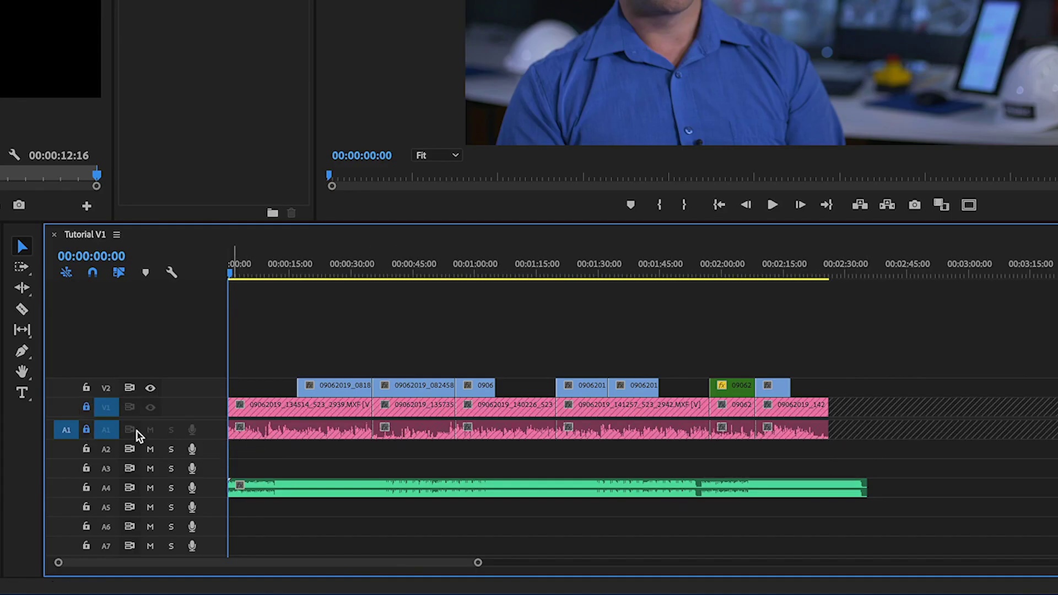
left_click(86, 431)
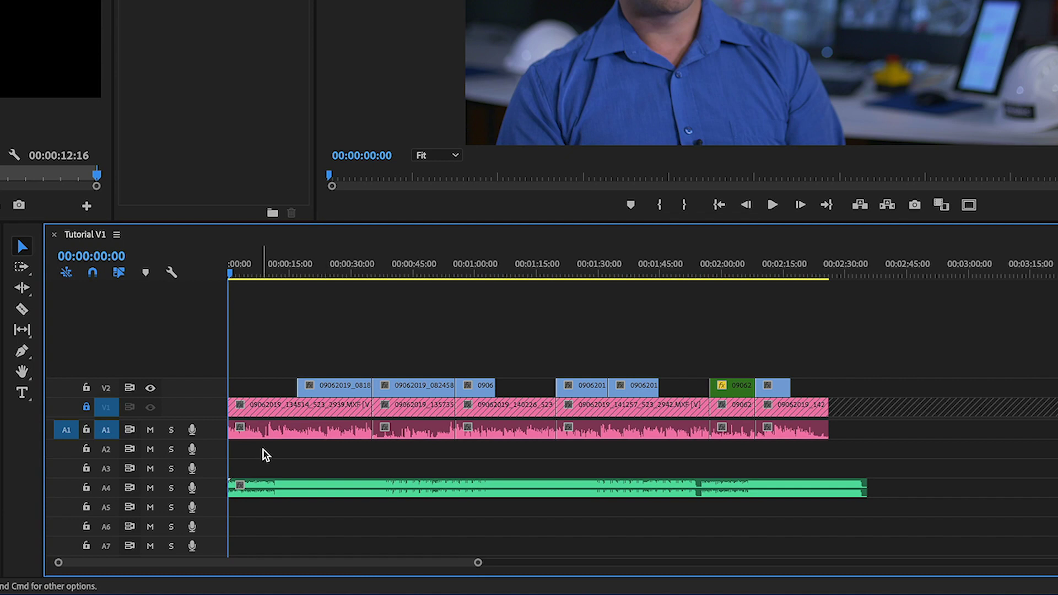
Cut the A4 music at its quiet passage near 00:01:55:00 and shift the second part earlier to end with the interview.
left_click(629, 494)
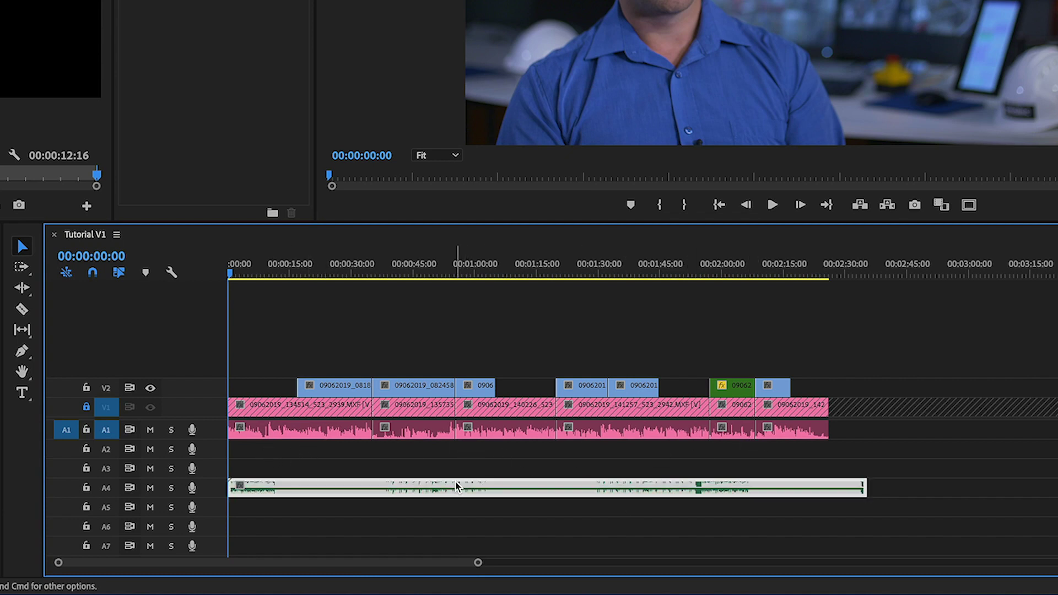
left_click_drag(446, 461, 450, 486)
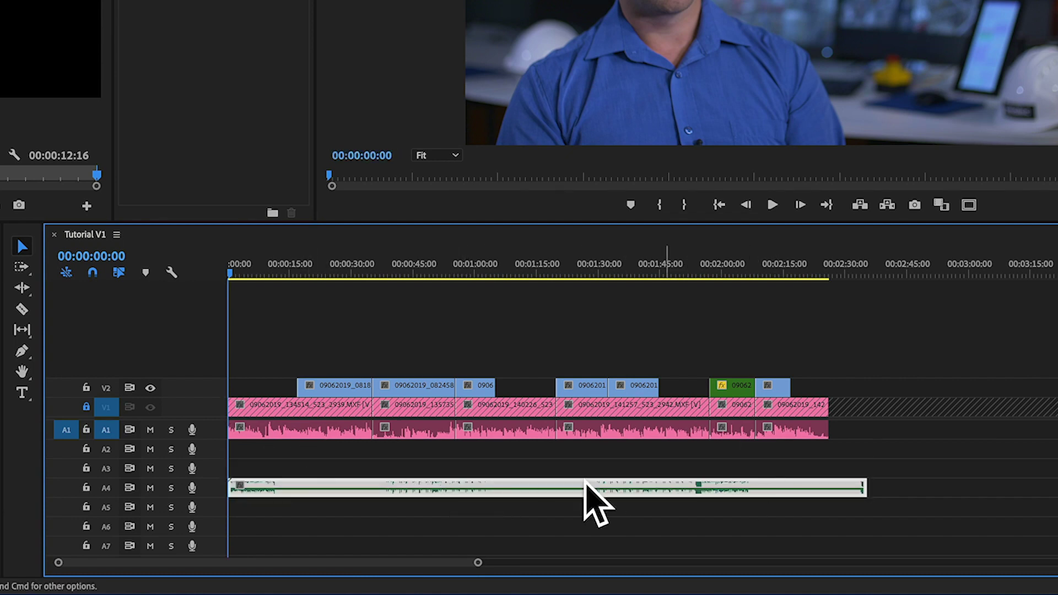
left_click(523, 487)
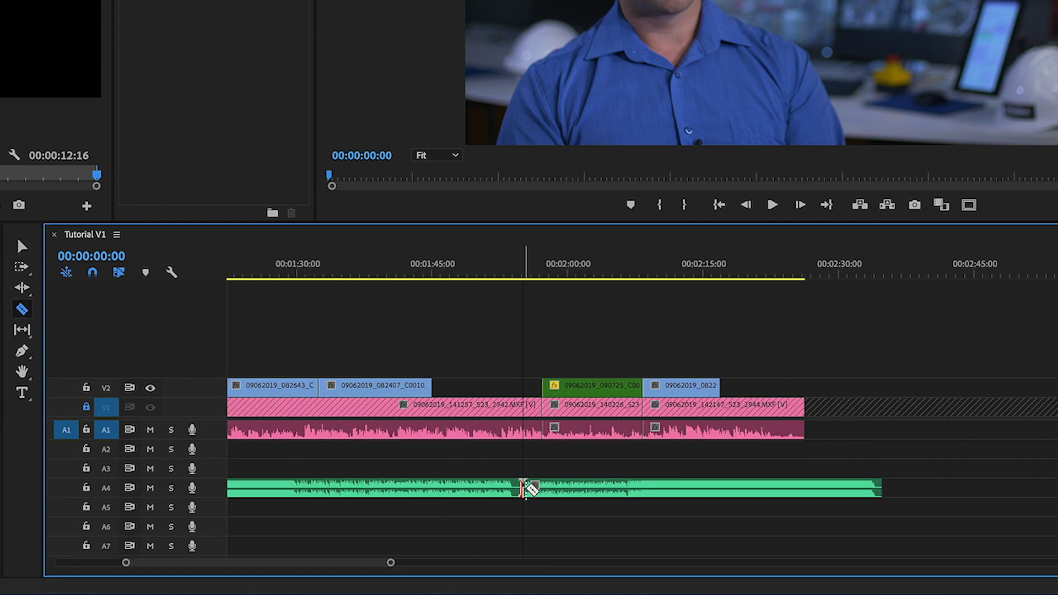
key("v")
left_click_drag(609, 488, 531, 490)
Stagger the second music part on A5, overlap it slightly with the first, and apply default transitions to the music edits.
right_click(802, 487)
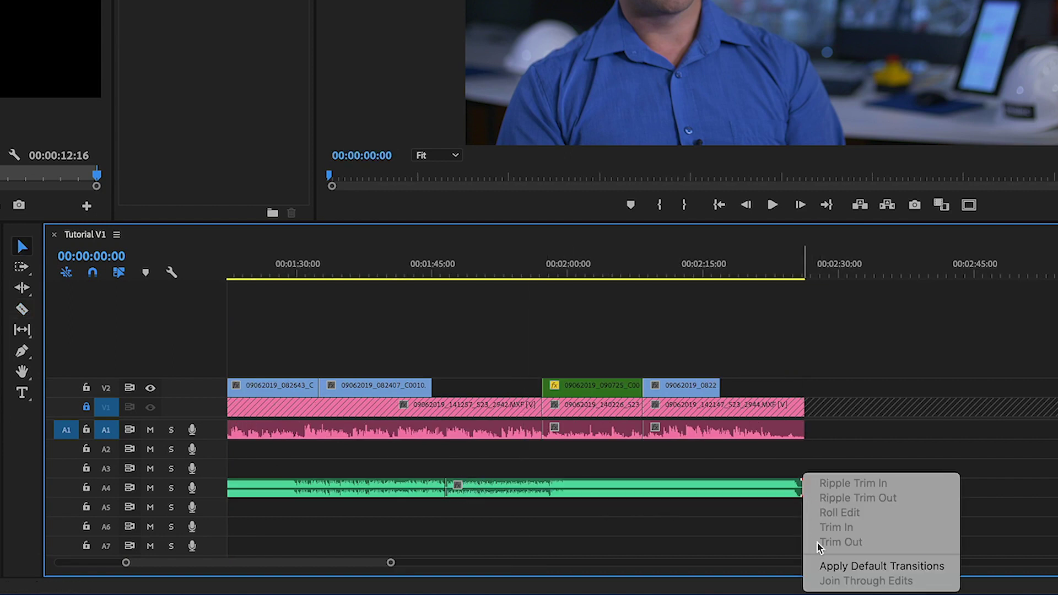
left_click(502, 514)
scroll(456, 501, "up", 5)
mouse_move(738, 496)
left_mouse_down()
mouse_move(738, 507)
mouse_move(735, 489)
left_mouse_up()
right_click(723, 506)
left_click(802, 567)
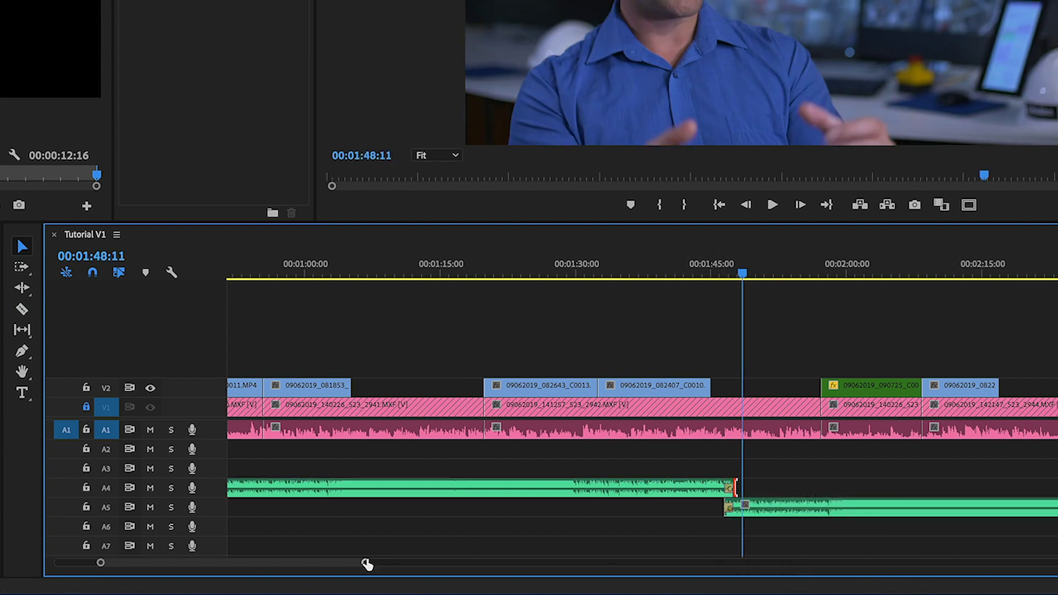
Unlock video track V1.
left_click_drag(368, 564, 534, 563)
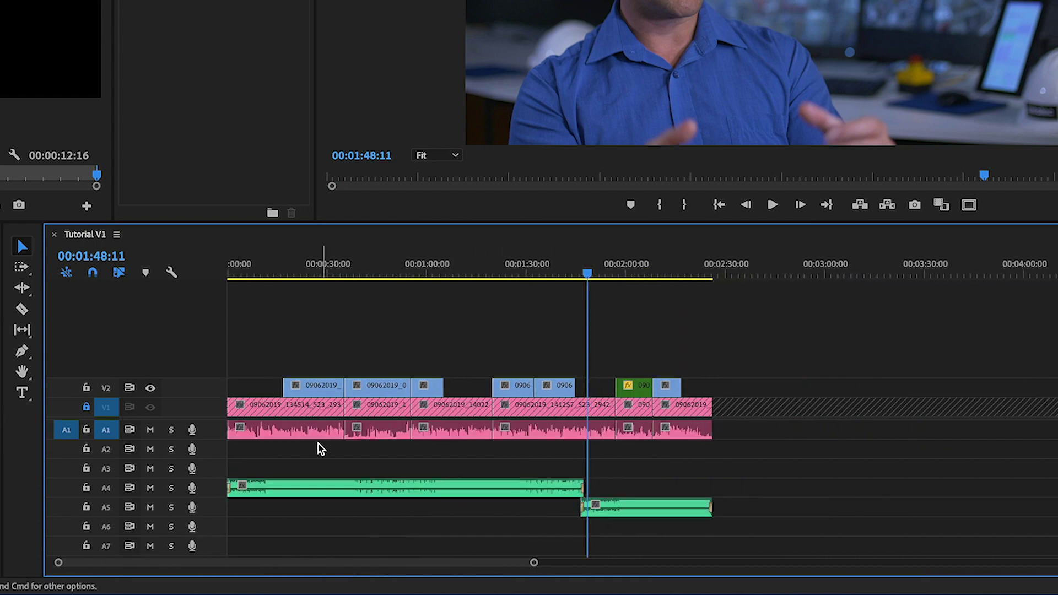
left_click(86, 408)
key("=")
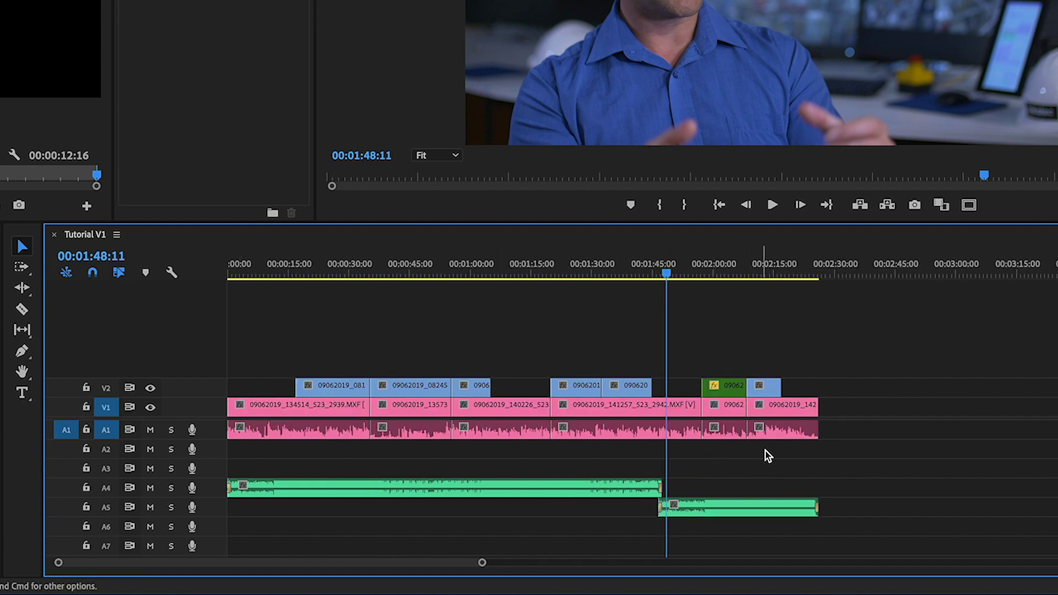
left_click_drag(778, 459, 198, 432)
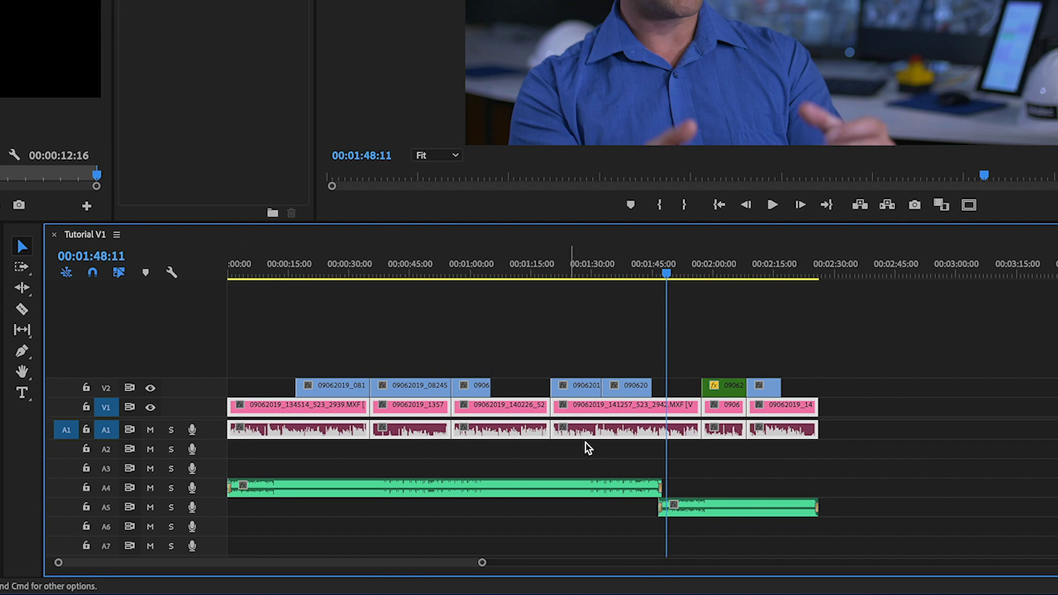
left_click(531, 486)
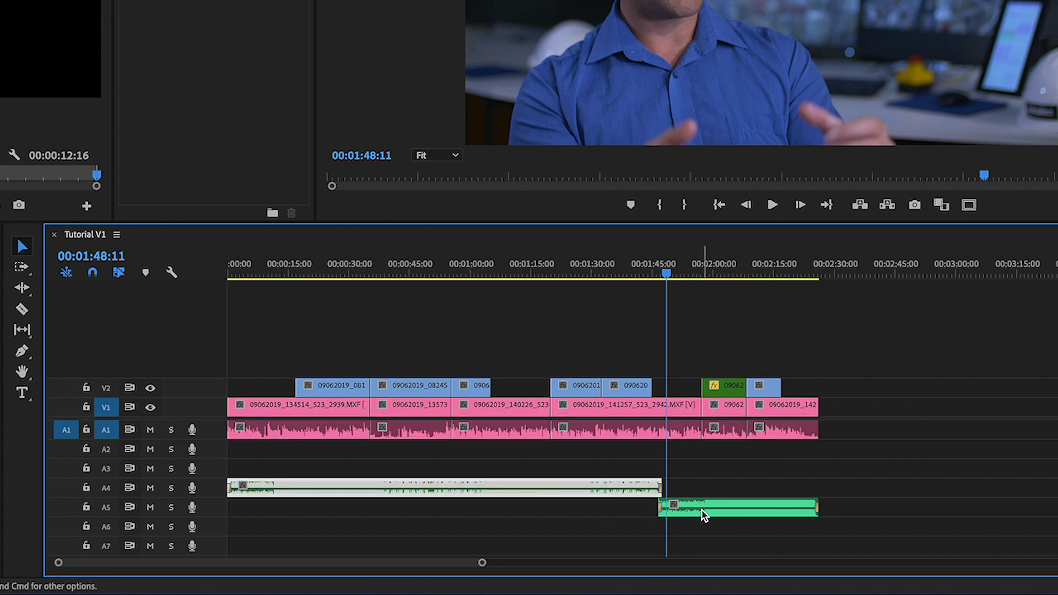
left_click(694, 340)
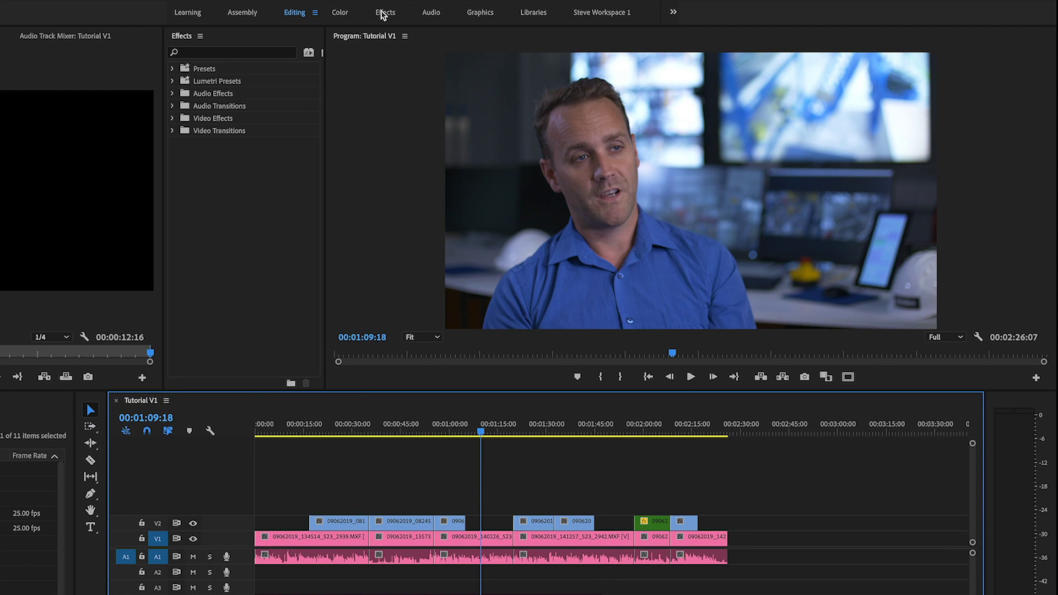
Switch to the Effects workspace and insert the Basic Title template on V1 at the sequence start, directly ahead of the interview.
left_click(386, 13)
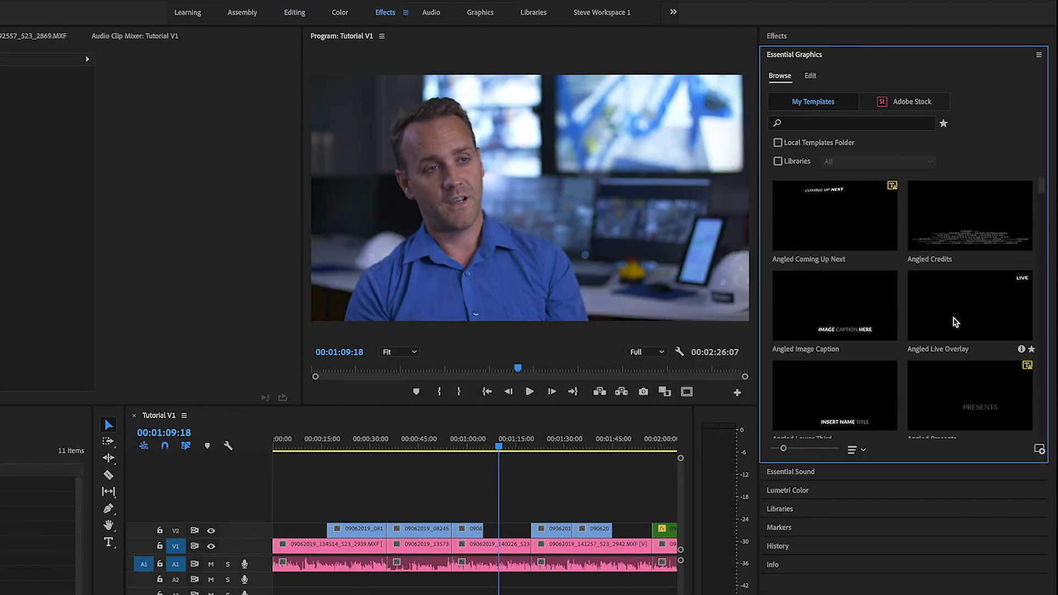
scroll(956, 323, "down", 5)
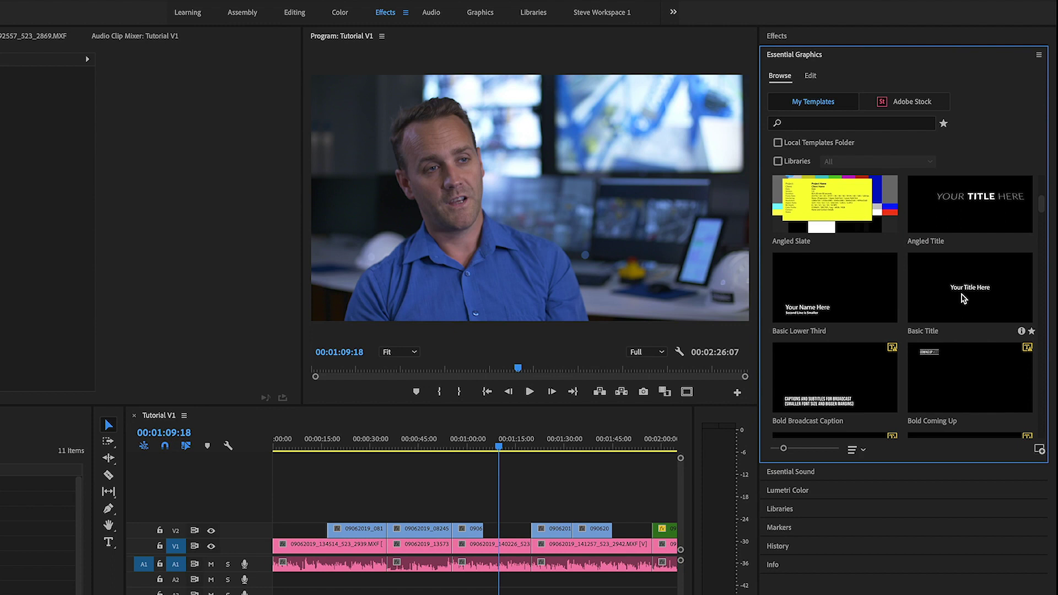
left_click_drag(962, 298, 961, 298)
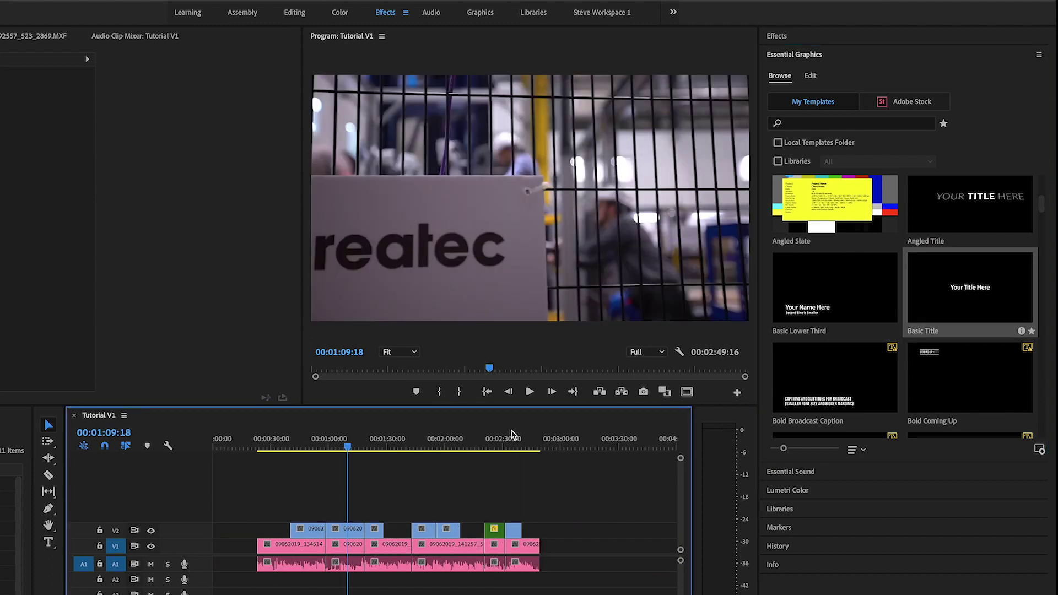
left_click_drag(220, 548, 248, 548)
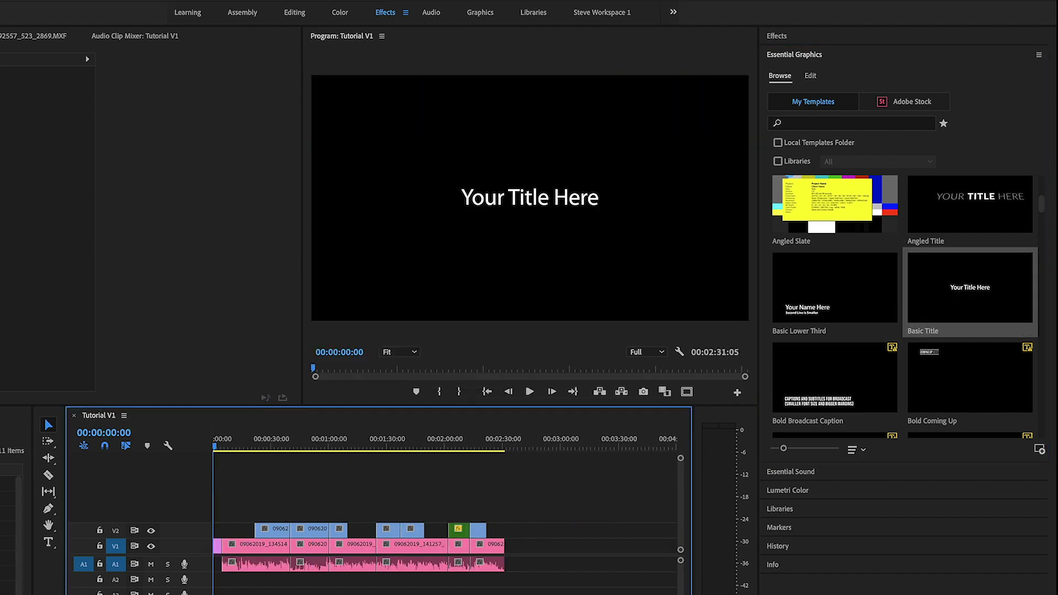
Replace the opening title's placeholder text with "Tutorial".
key("=")
left_click(220, 546)
left_click(532, 203)
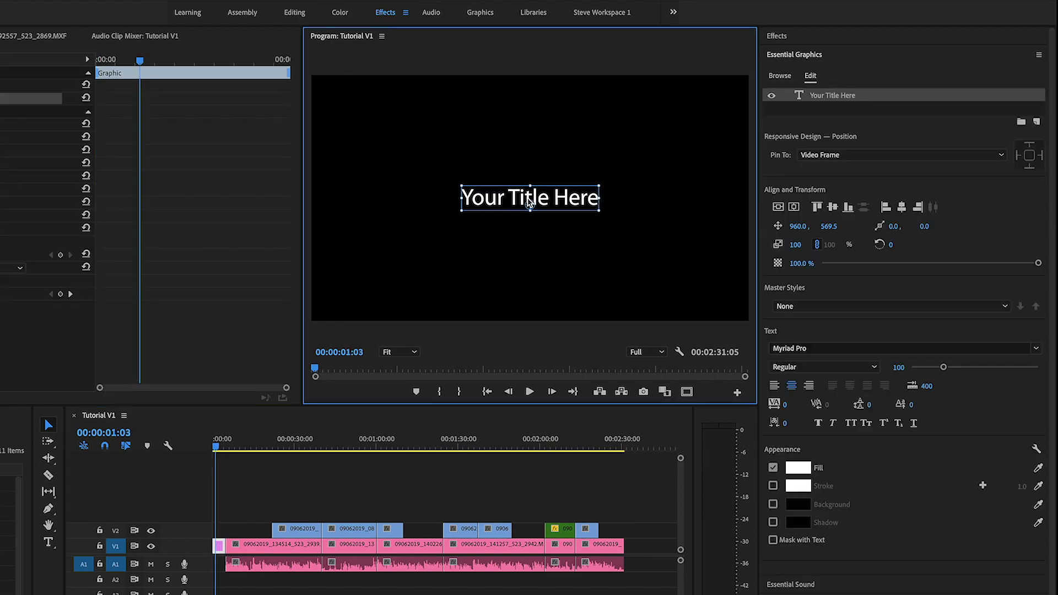
double_click(534, 199)
type("Tutorial")
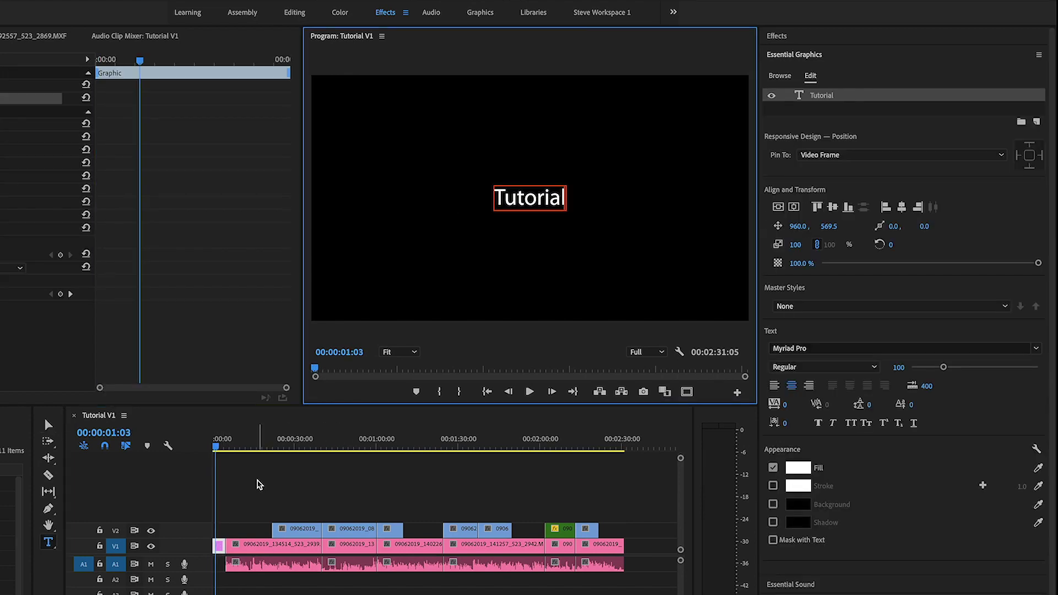
left_click(259, 485)
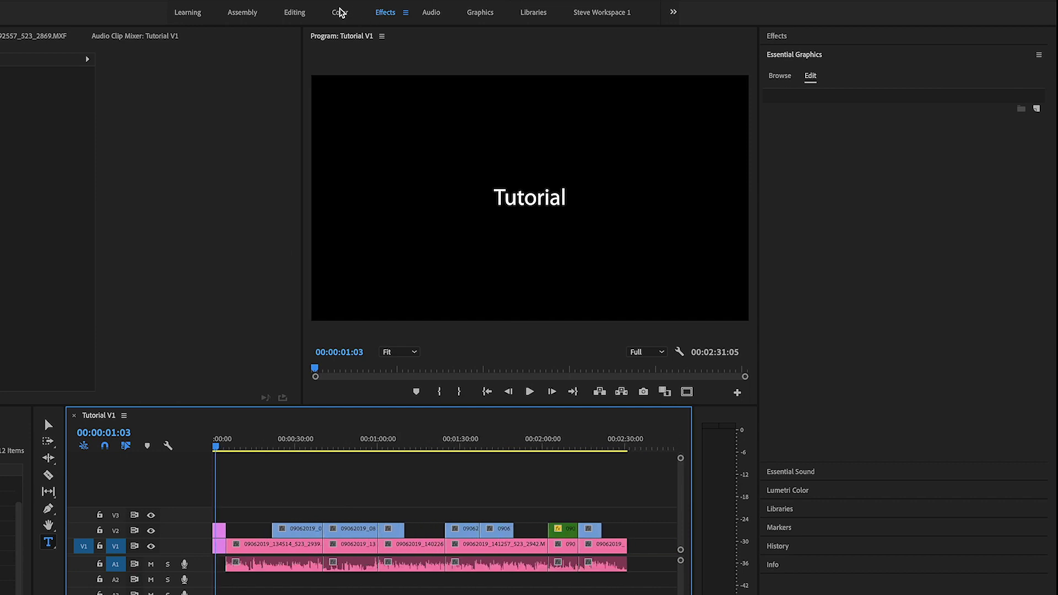
Switch to the Color workspace, expand Lumetri's Basic Correction, and park the playhead on the first interview clip at 00:00:15:03.
left_click(340, 14)
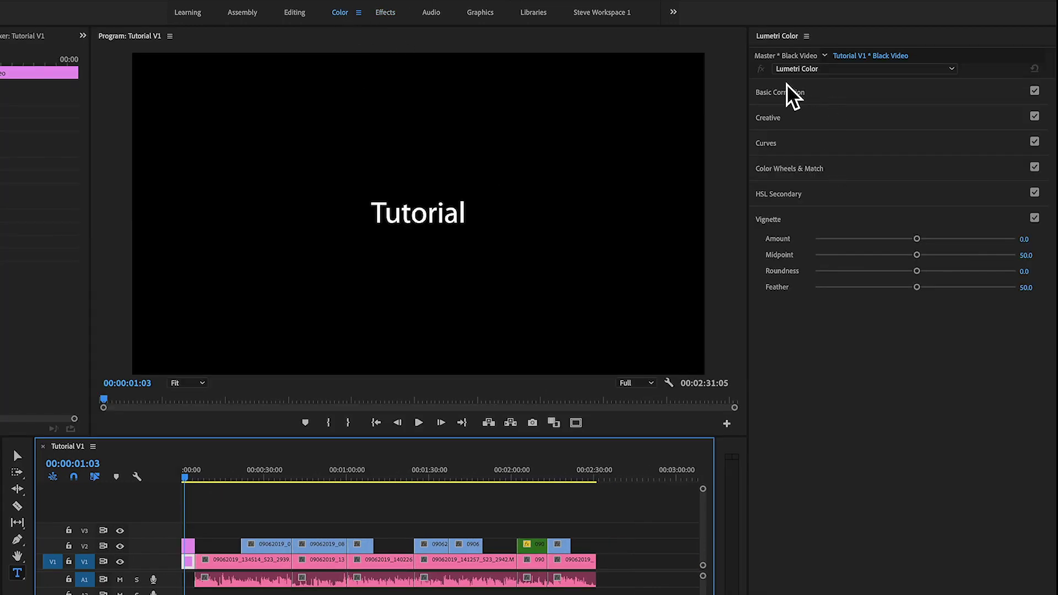
left_click(790, 93)
left_click(209, 514)
left_click_drag(225, 473, 228, 473)
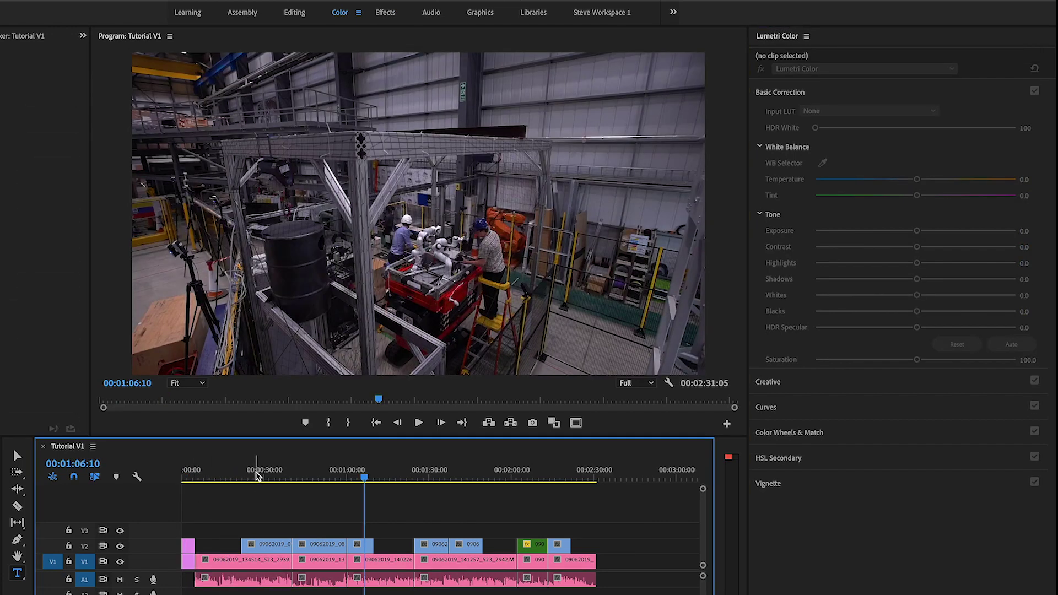
left_click(223, 475)
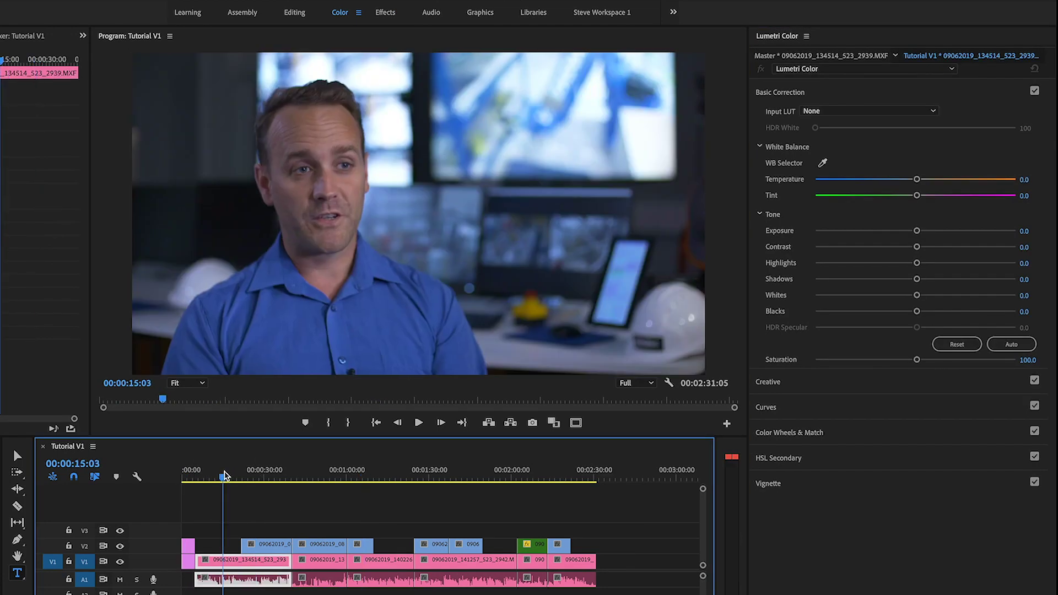
Adjust the saturation of the first B-roll clip on V2 and the first interview clip on V1 in Lumetri's Basic Correction.
left_click(238, 501)
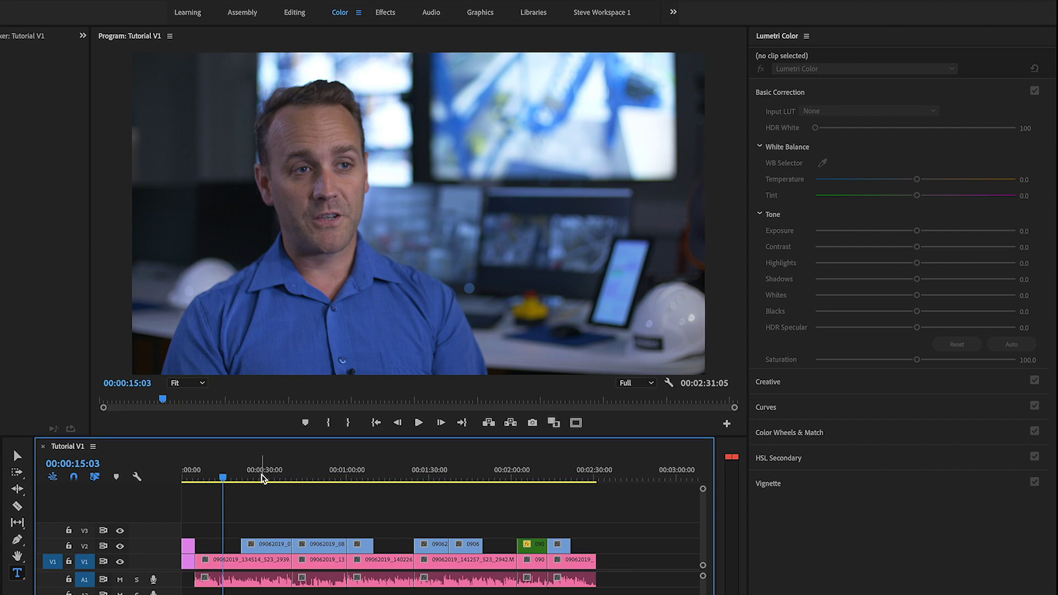
left_click(263, 478)
left_click(264, 549)
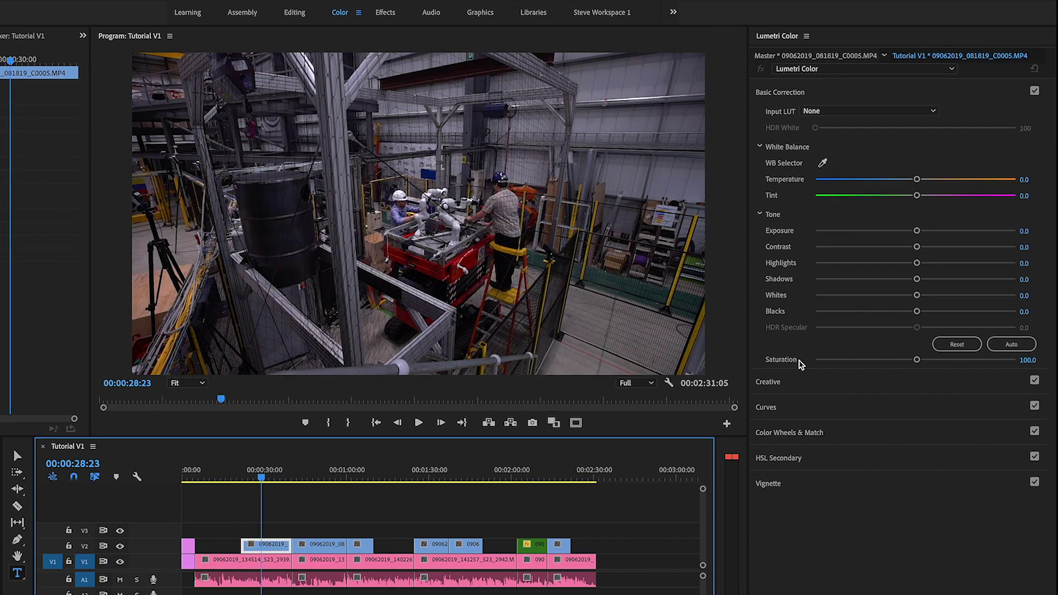
left_click(1028, 361)
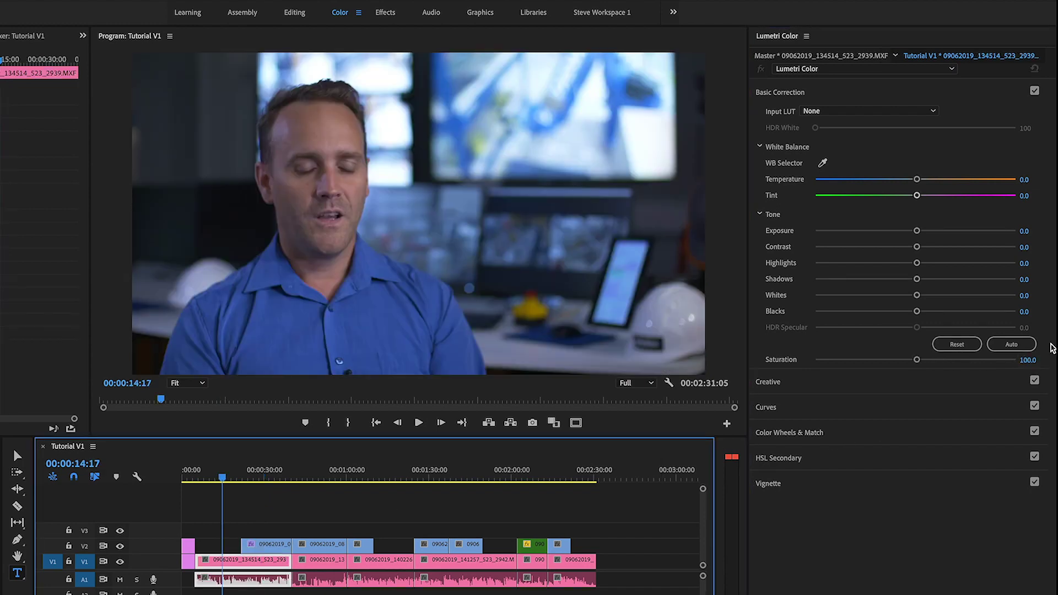
left_click(1029, 360)
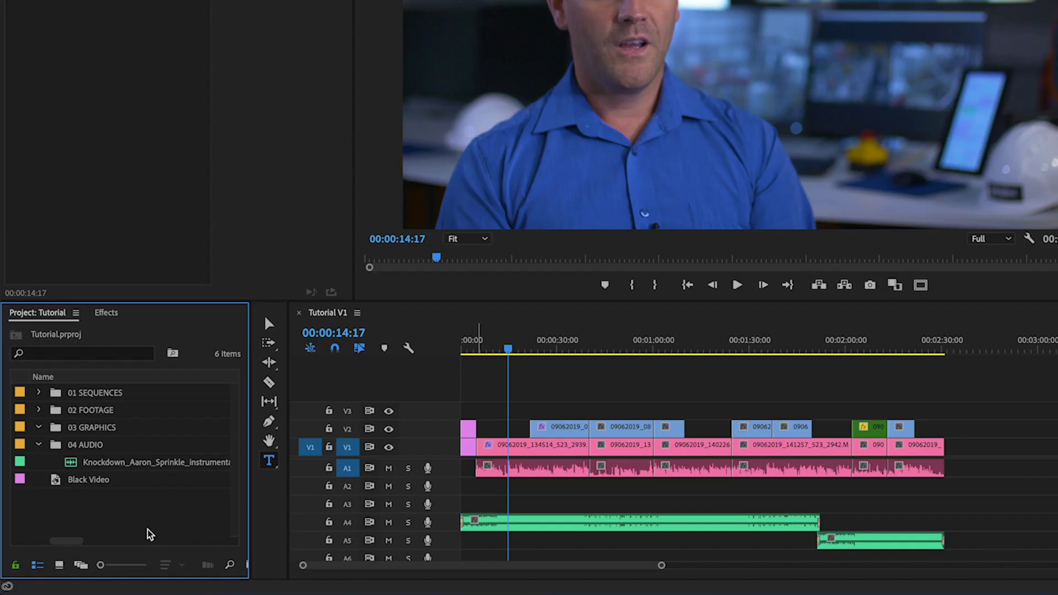
Create an adjustment layer with the default settings and place it on V3 above the interview.
right_click(114, 521)
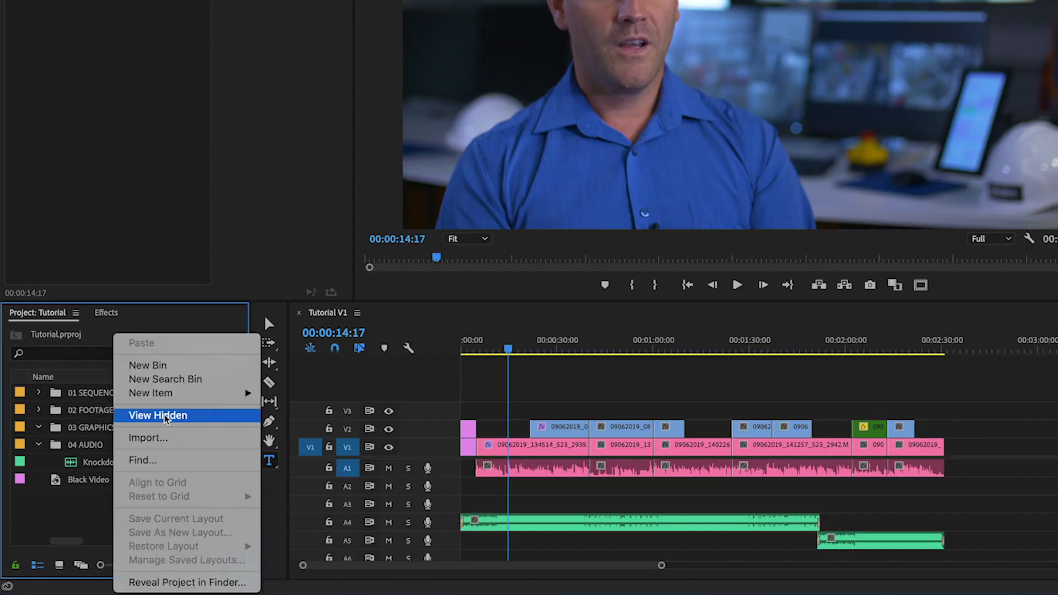
mouse_move(166, 393)
left_click(283, 438)
left_click(847, 241)
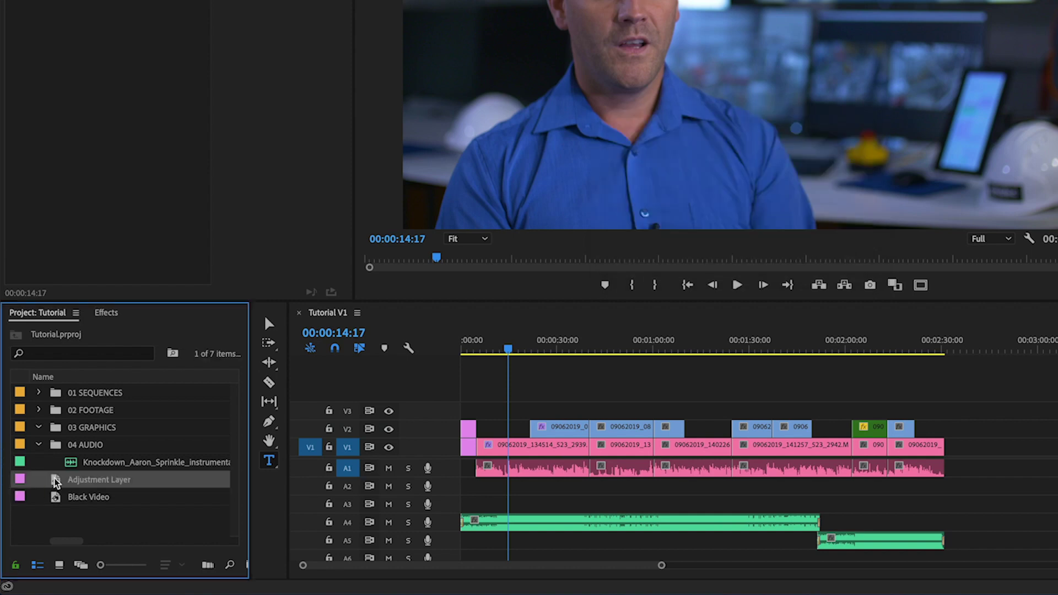
left_click_drag(55, 483, 505, 409)
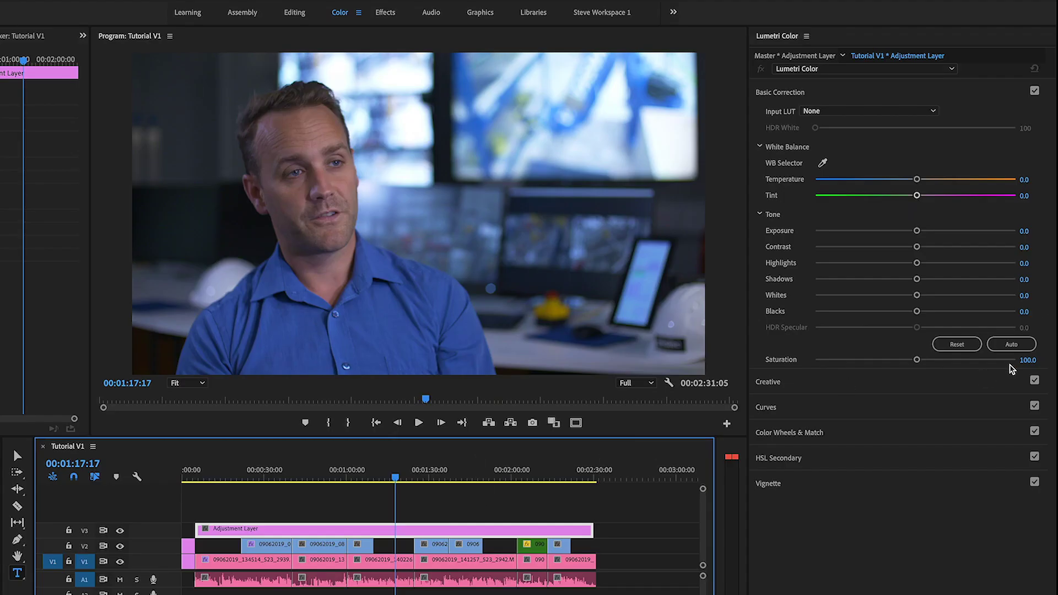
Adjust the adjustment layer's saturation in Basic Correction and extend its start to the beginning of the sequence.
left_click(1029, 360)
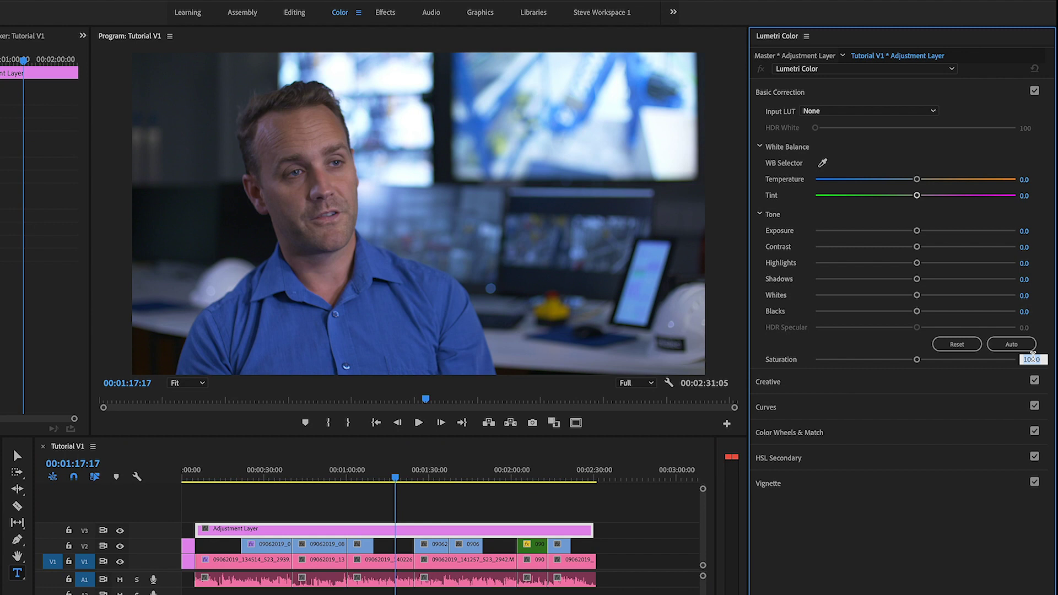
key("Return")
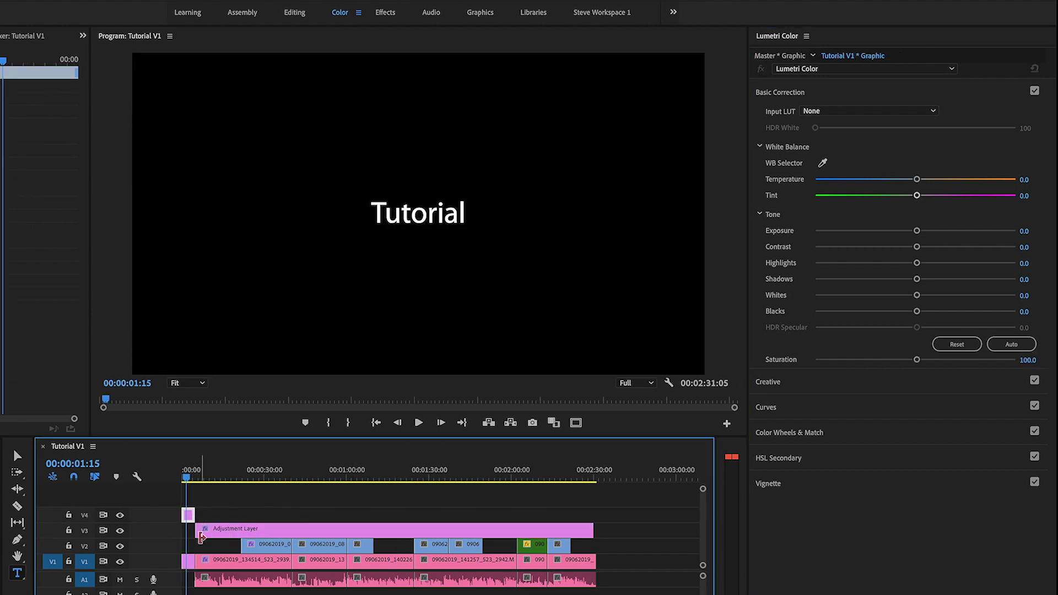
left_click_drag(201, 536, 183, 533)
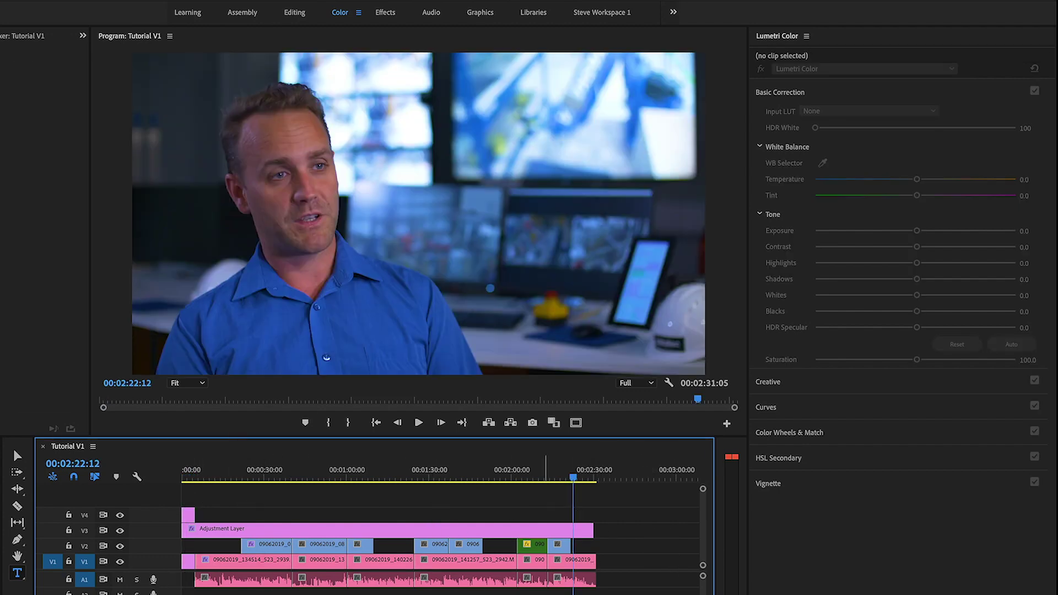
Switch to the Editing workspace and set an Out point at the end of the Tutorial V1 sequence.
left_click(295, 12)
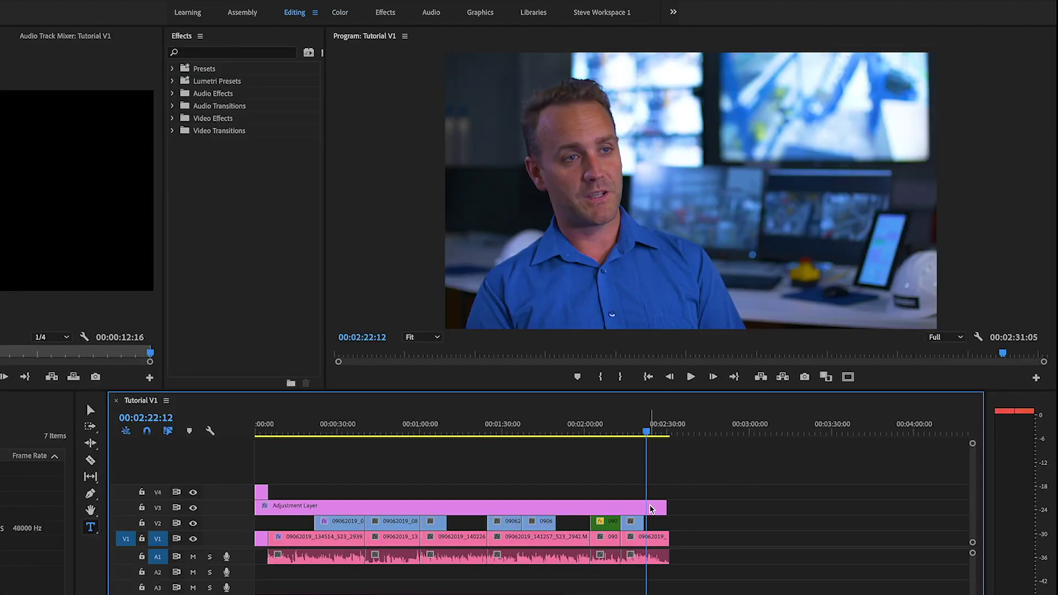
left_click(676, 429)
key("o")
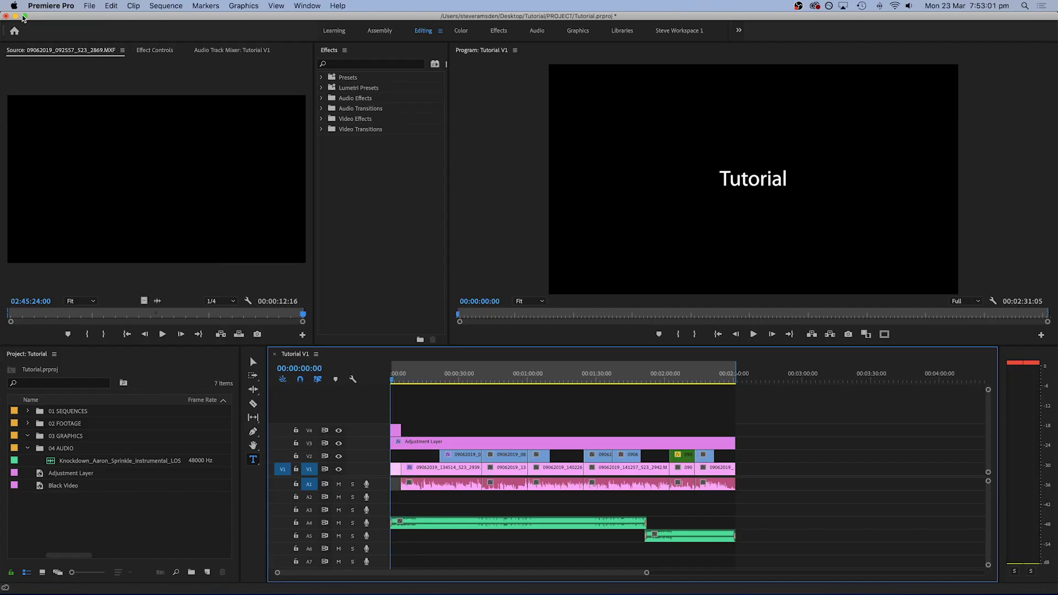
Set up an export of Tutorial V1 as an MP4 in the EXPORTS folder, and cancel the export settings.
left_click(89, 5)
mouse_move(121, 273)
left_click(232, 272)
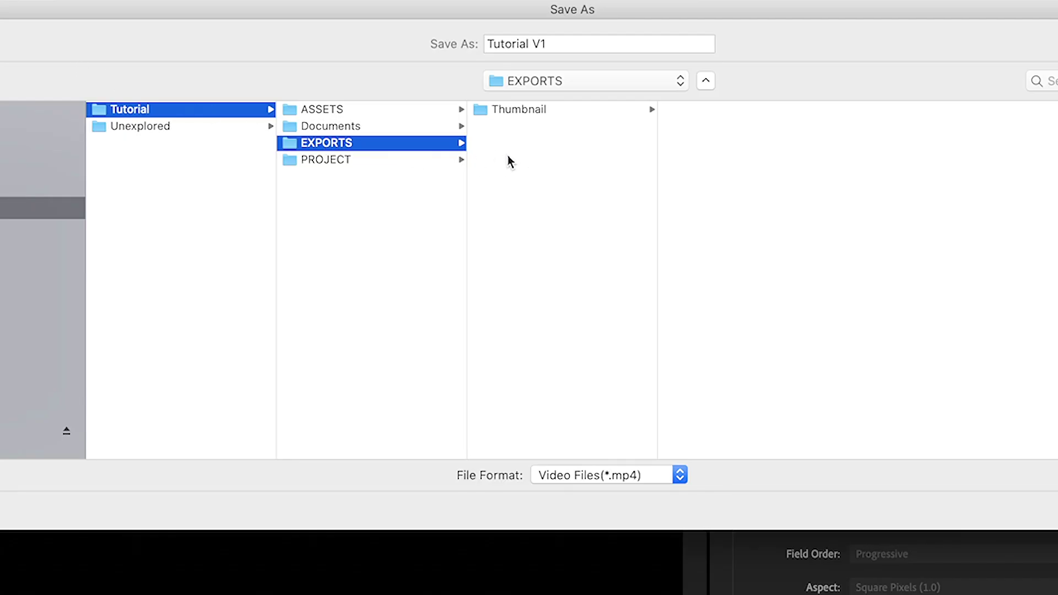
left_click(569, 108)
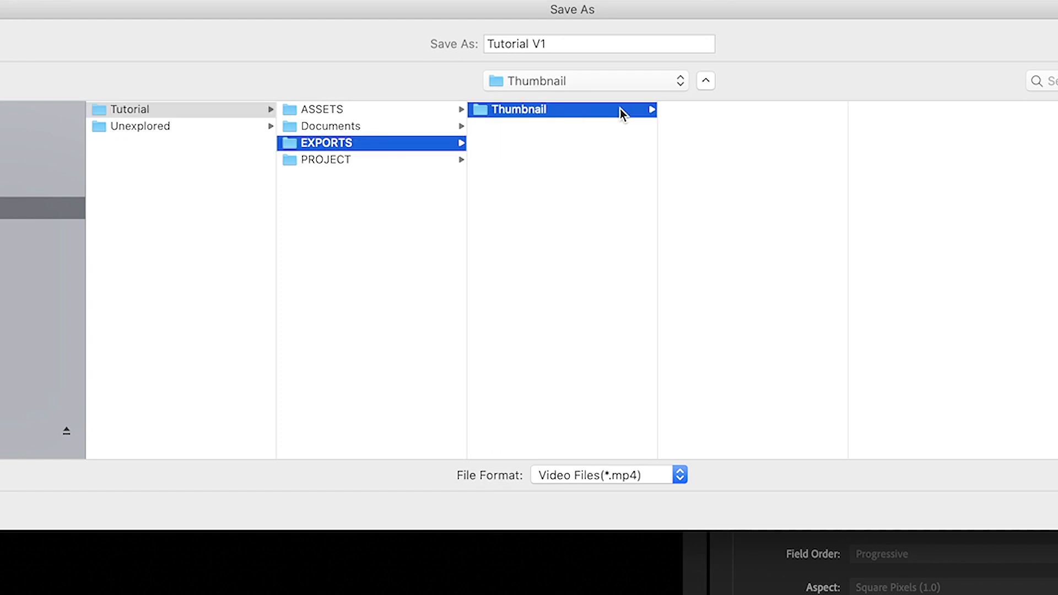
left_click(643, 130)
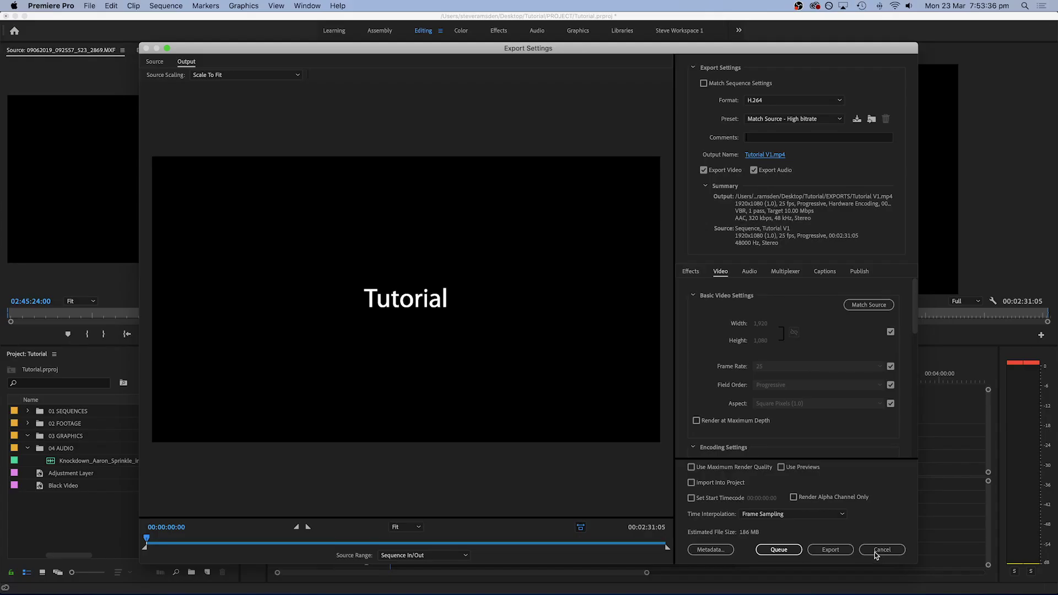
left_click(880, 552)
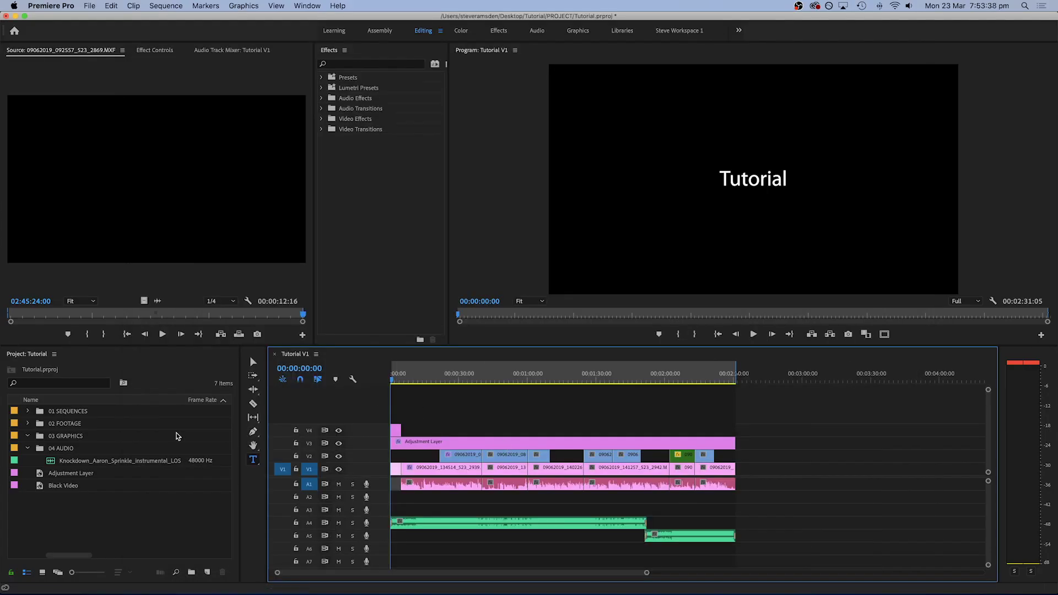
Expand the 01 SEQUENCES bin, open the Stringout sequence, and return to the Tutorial V1 sequence.
left_click(28, 411)
left_click(69, 449)
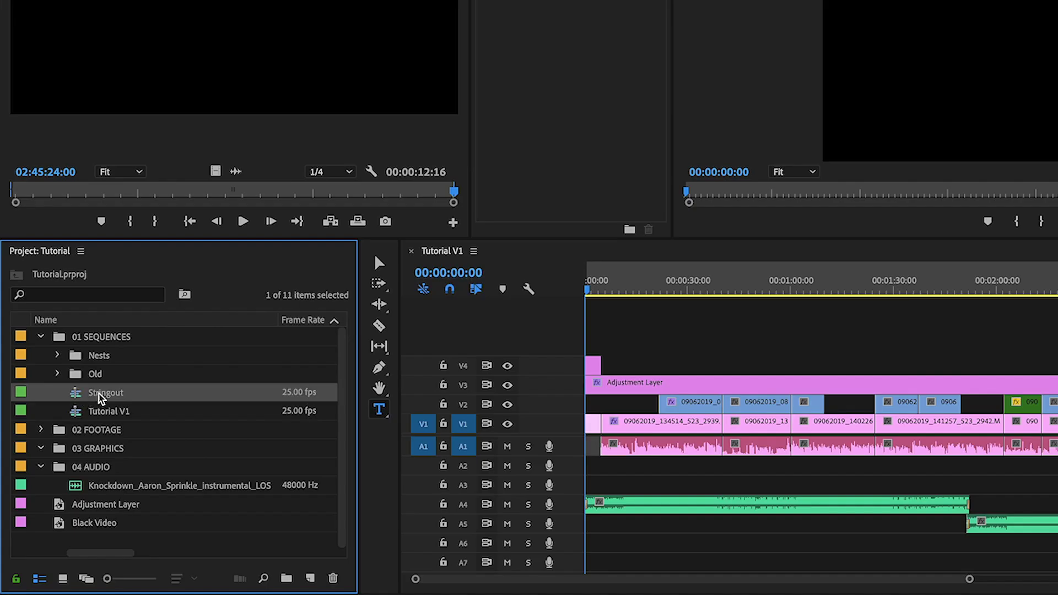
double_click(80, 394)
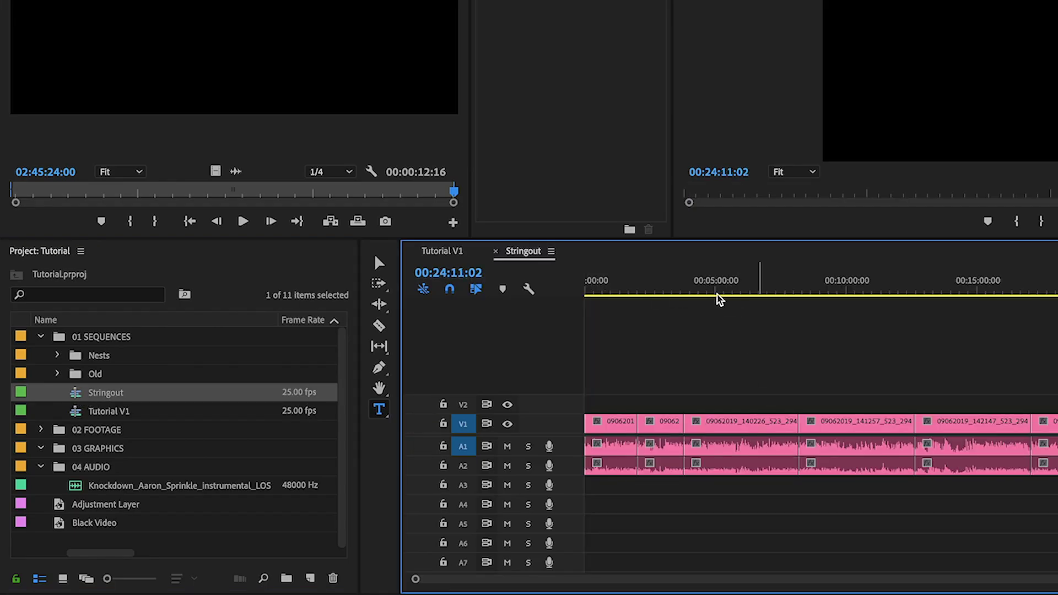
left_click(77, 414)
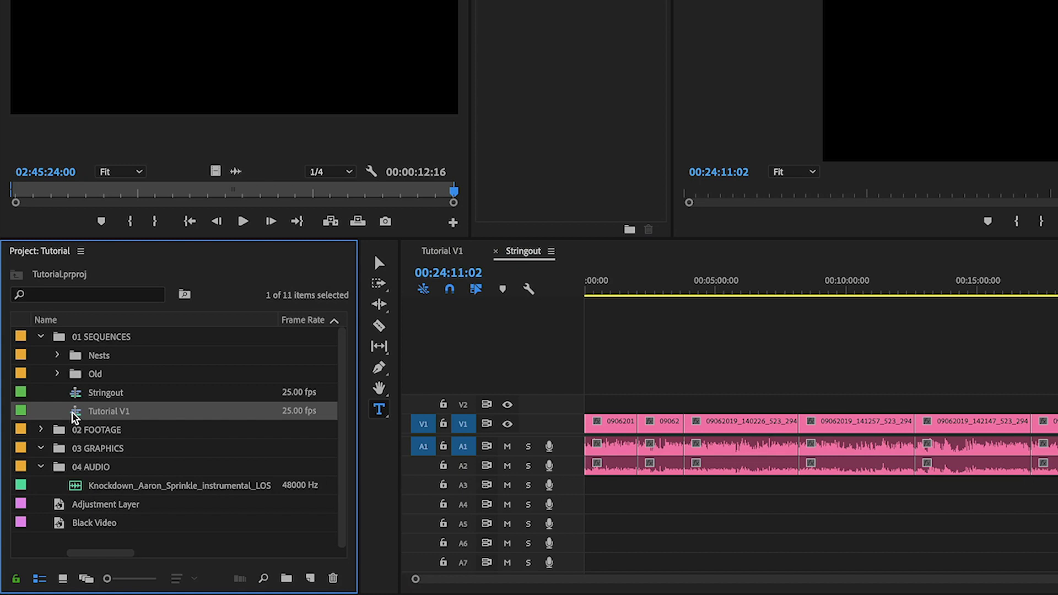
double_click(72, 414)
Duplicate the Tutorial V1 sequence, rename the copy Tutorial V2, and open it in the timeline.
right_click(77, 418)
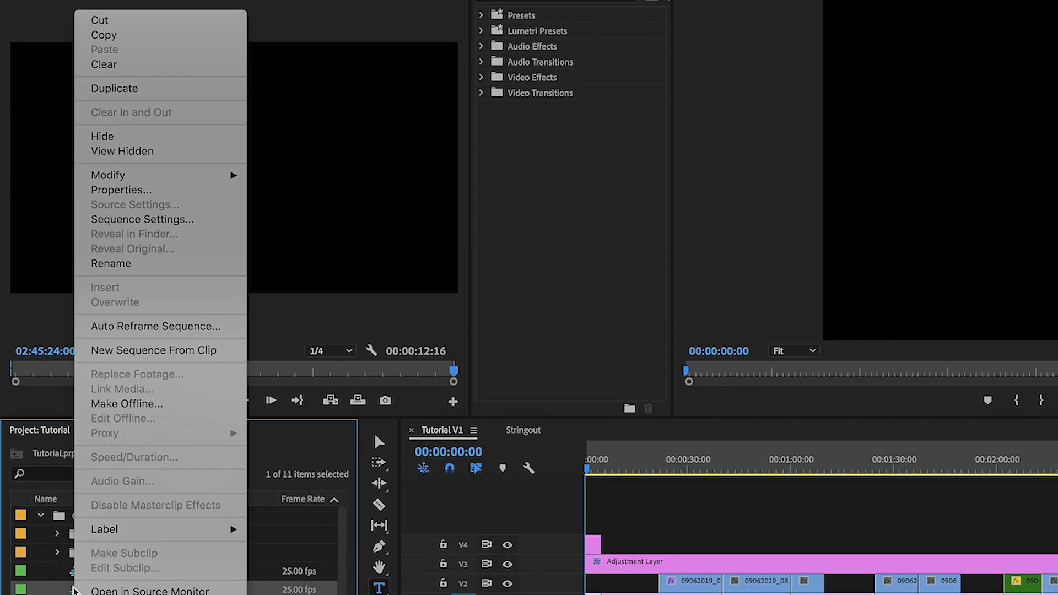
mouse_move(149, 0)
left_click(114, 88)
left_click(144, 431)
left_click(127, 430)
left_click_drag(129, 431, 170, 430)
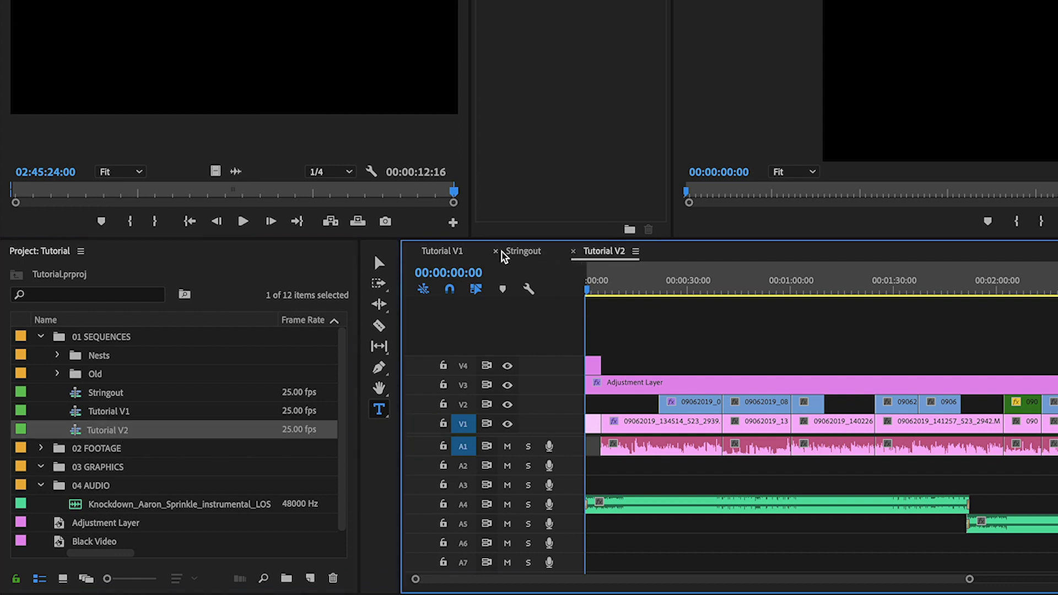
Compare the Tutorial V1 and Tutorial V2 timelines, and move the Stringout and Tutorial V1 sequences into the Old bin.
left_click(441, 254)
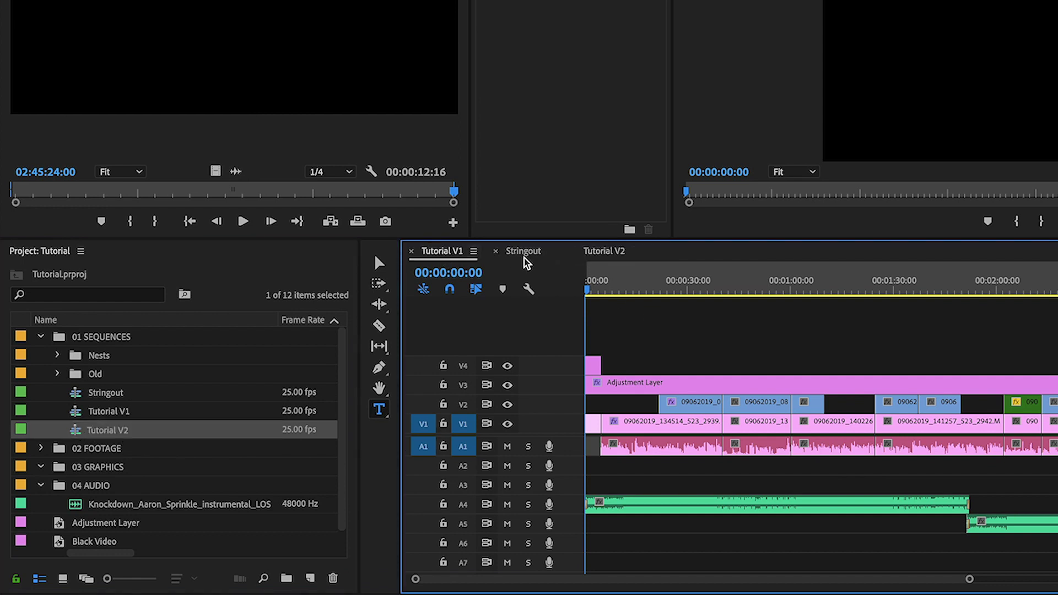
left_click(605, 253)
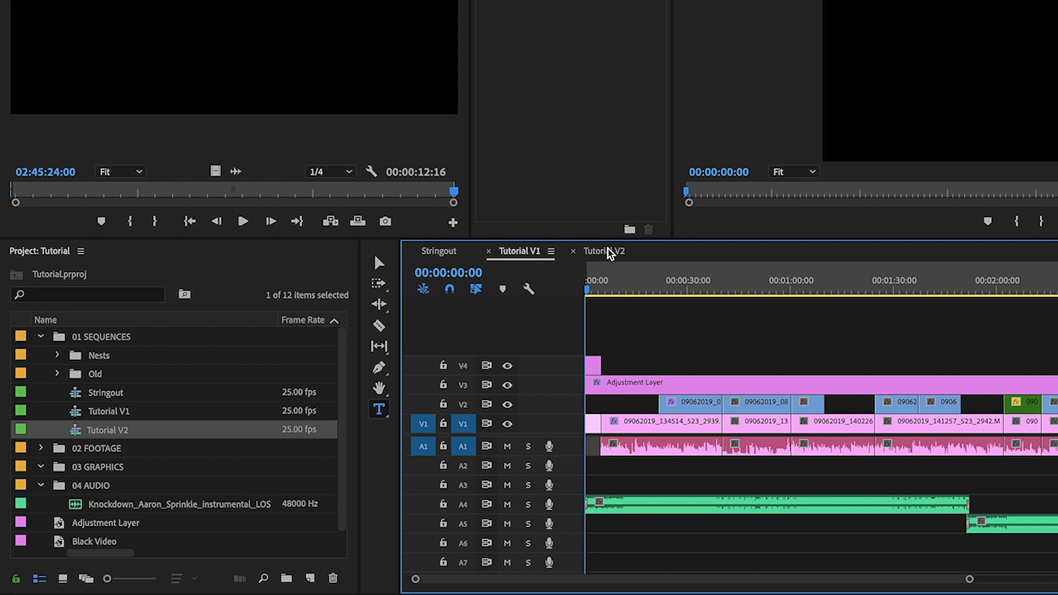
left_click(607, 251)
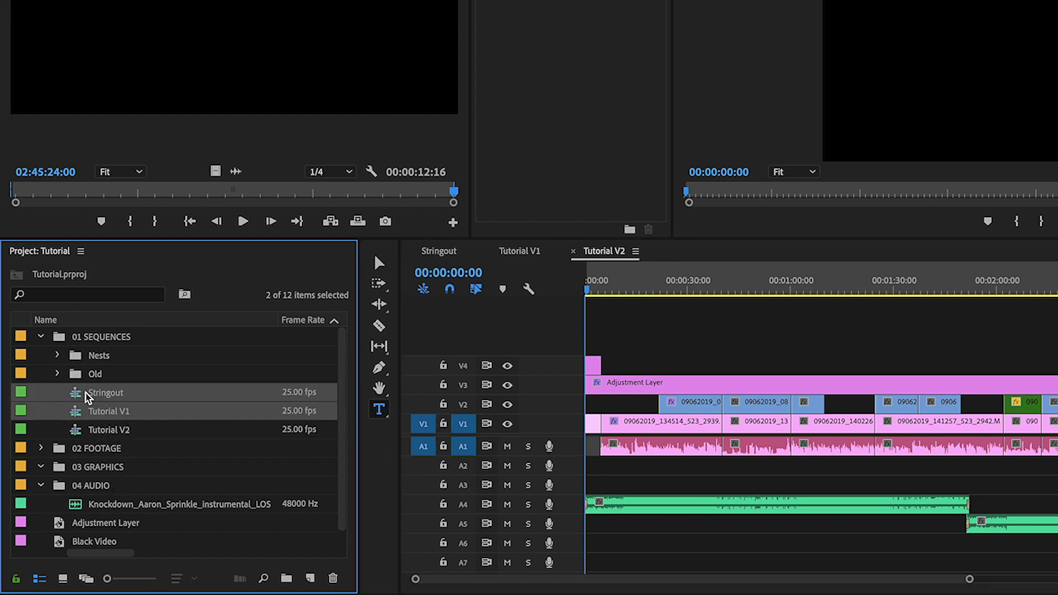
left_click_drag(86, 393, 76, 374)
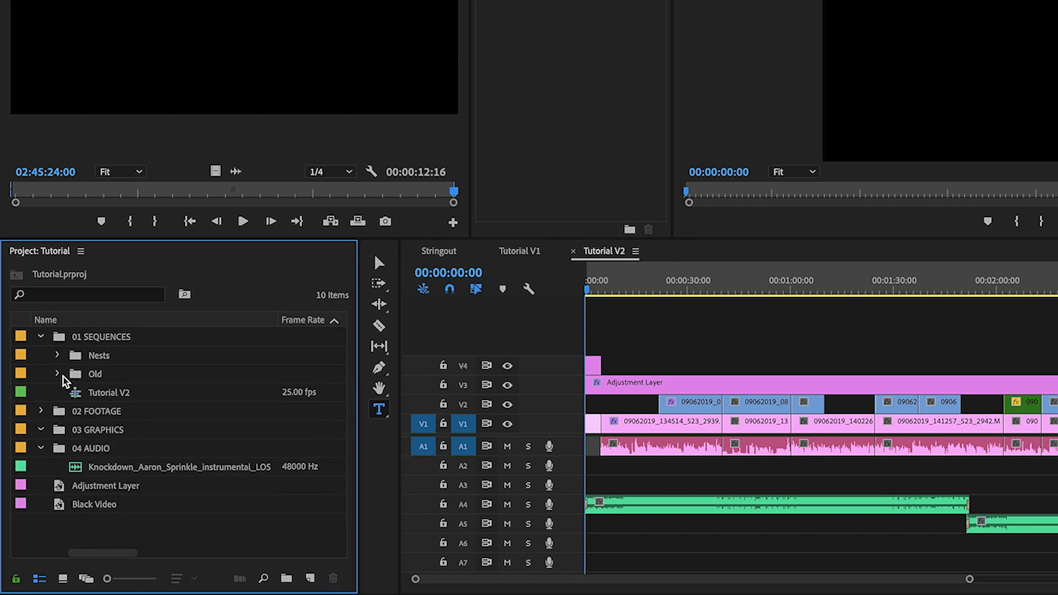
left_click(79, 392)
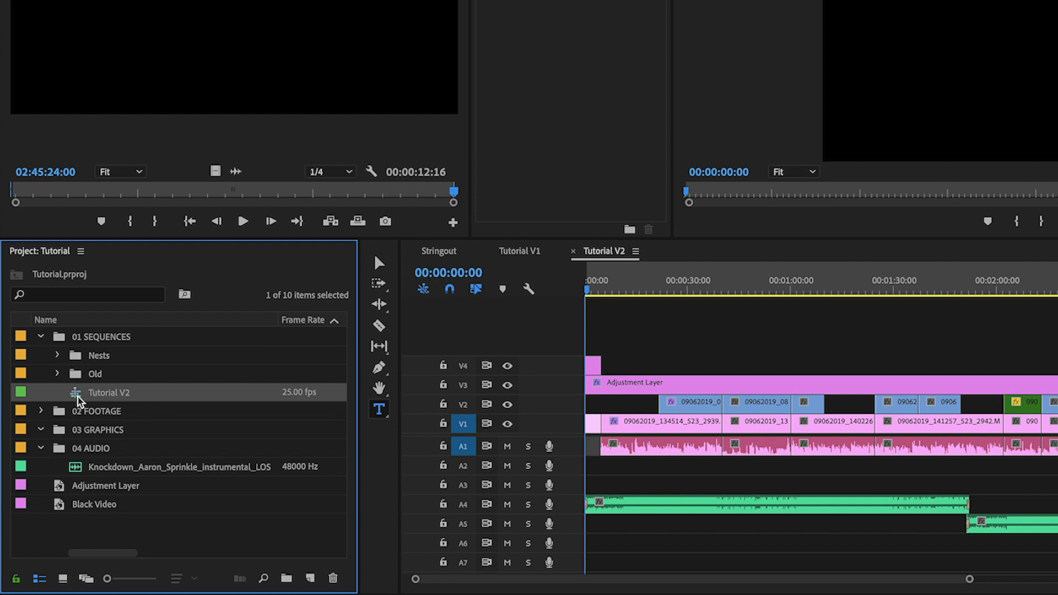
Nest the first B-roll clip on V2 of Tutorial V2 and move the nested sequence into the Nests bin.
right_click(693, 400)
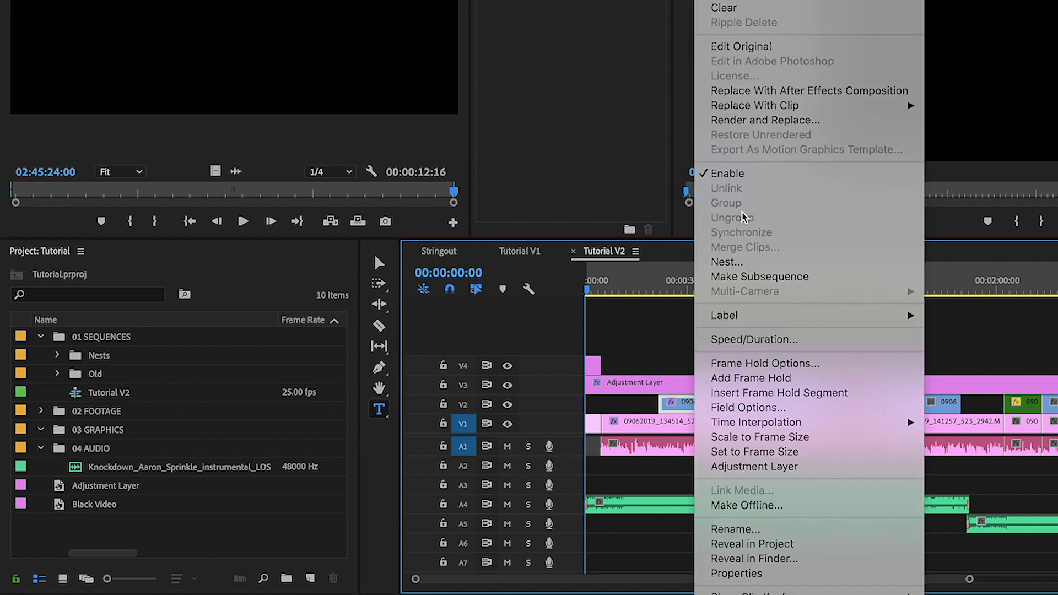
left_click(742, 262)
left_click(61, 527)
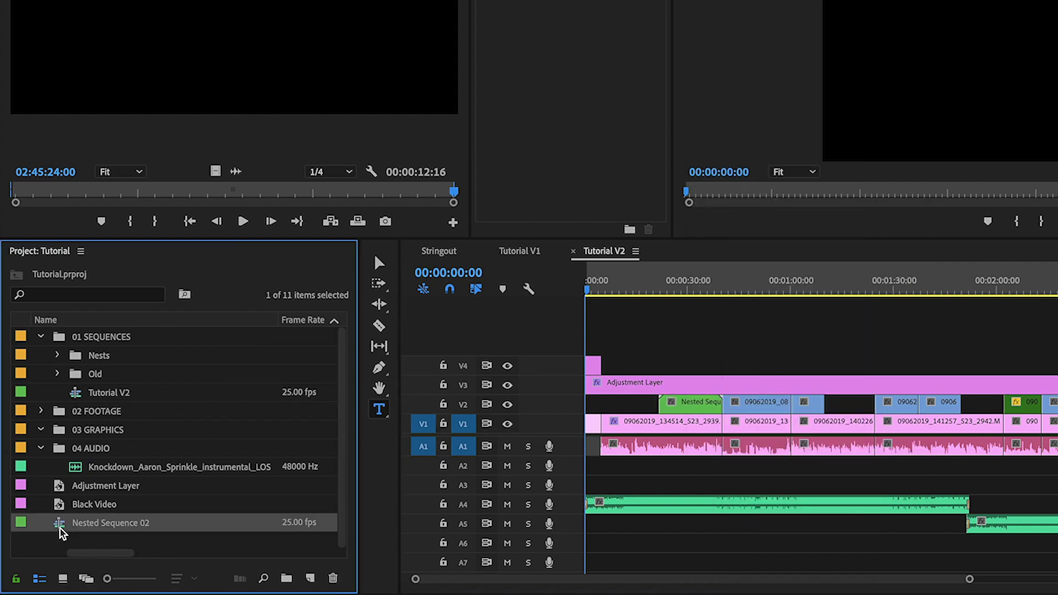
left_click_drag(69, 532, 99, 337)
left_click_drag(104, 392, 92, 358)
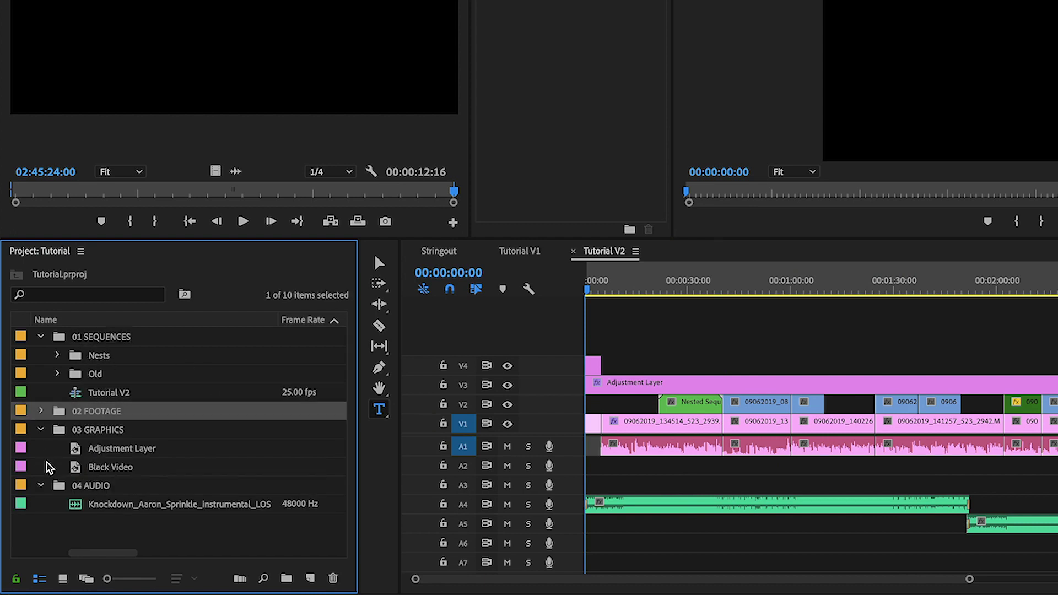
Collapse the 04 AUDIO and 03 GRAPHICS bins, leaving only 01 SEQUENCES expanded in the project.
left_click(41, 485)
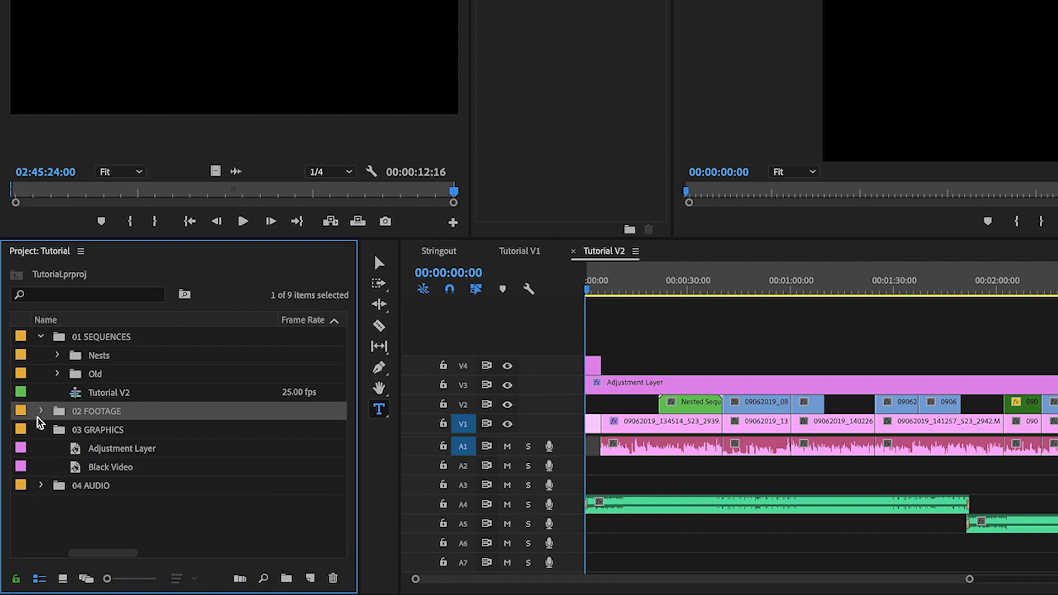
left_click(41, 429)
left_click(41, 336)
left_click(94, 452)
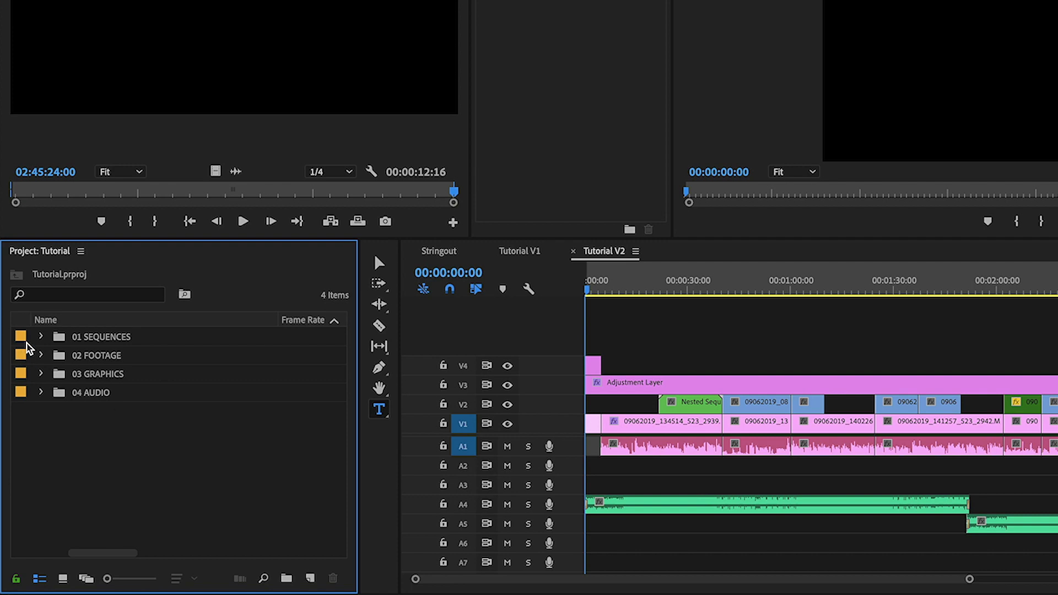
left_click(40, 337)
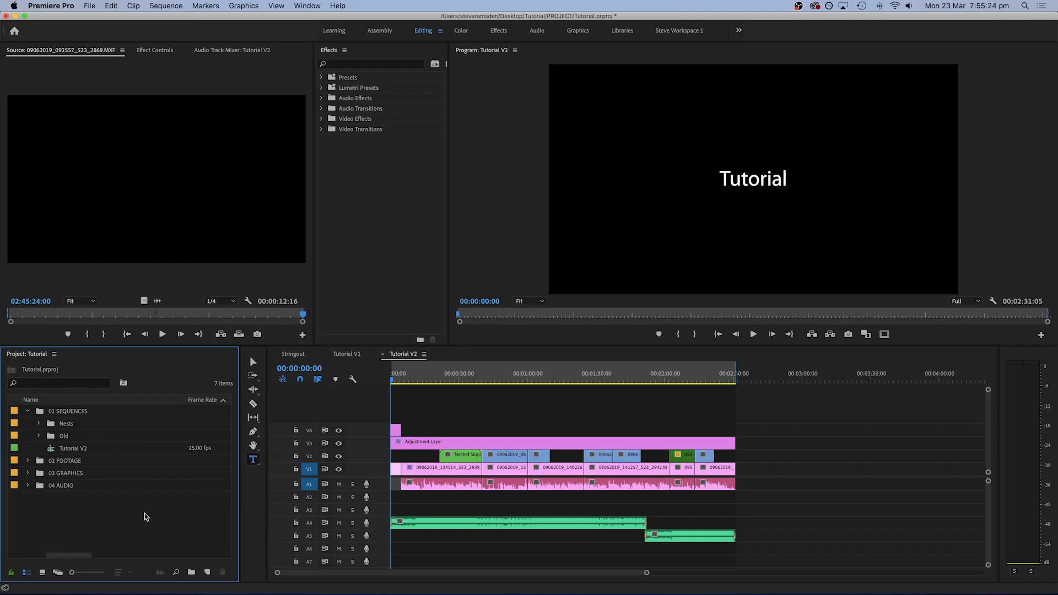